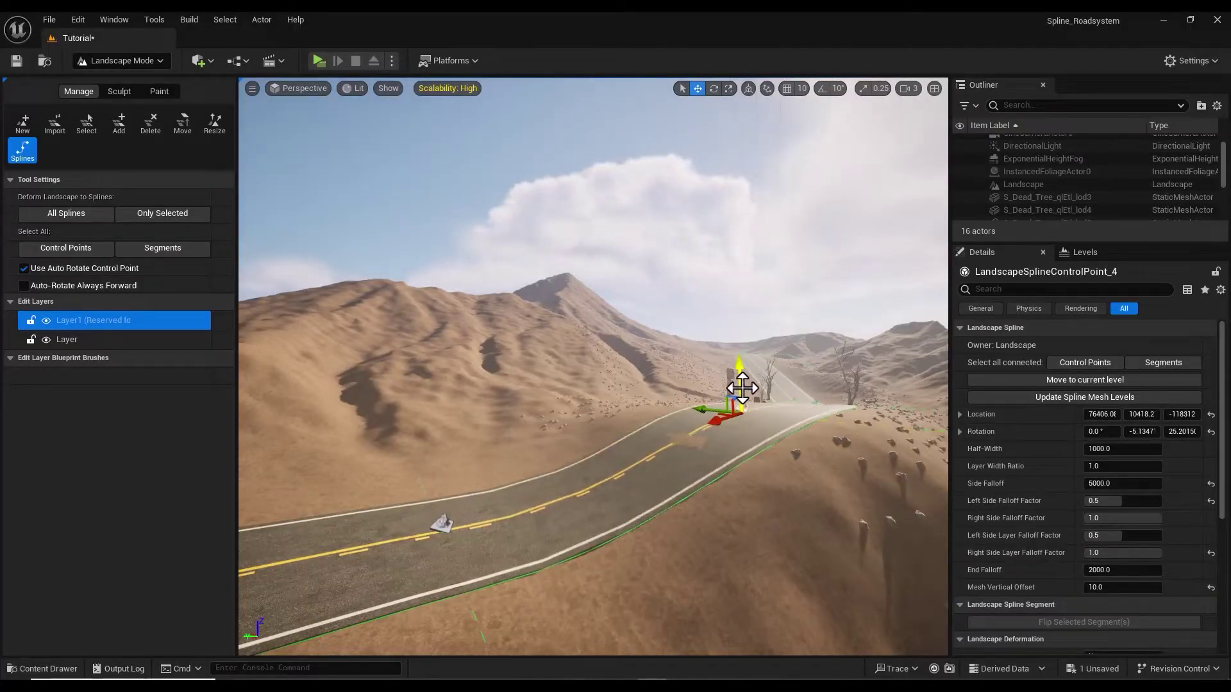
Step: Orbit to look along the curved road and raise a control point to lift it
{"action": "right_click_drag", "start_coordinate": [742, 398], "coordinate": [510, 437]}
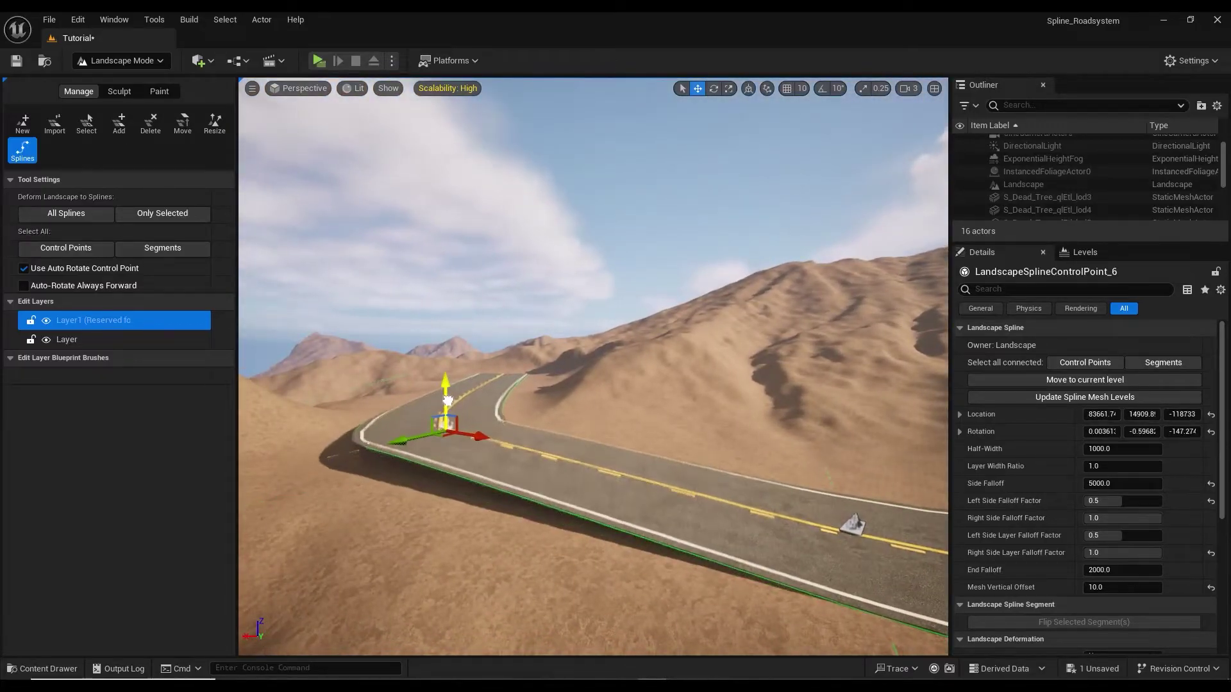
{"action": "left_click_drag", "start_coordinate": [449, 393], "coordinate": [454, 387]}
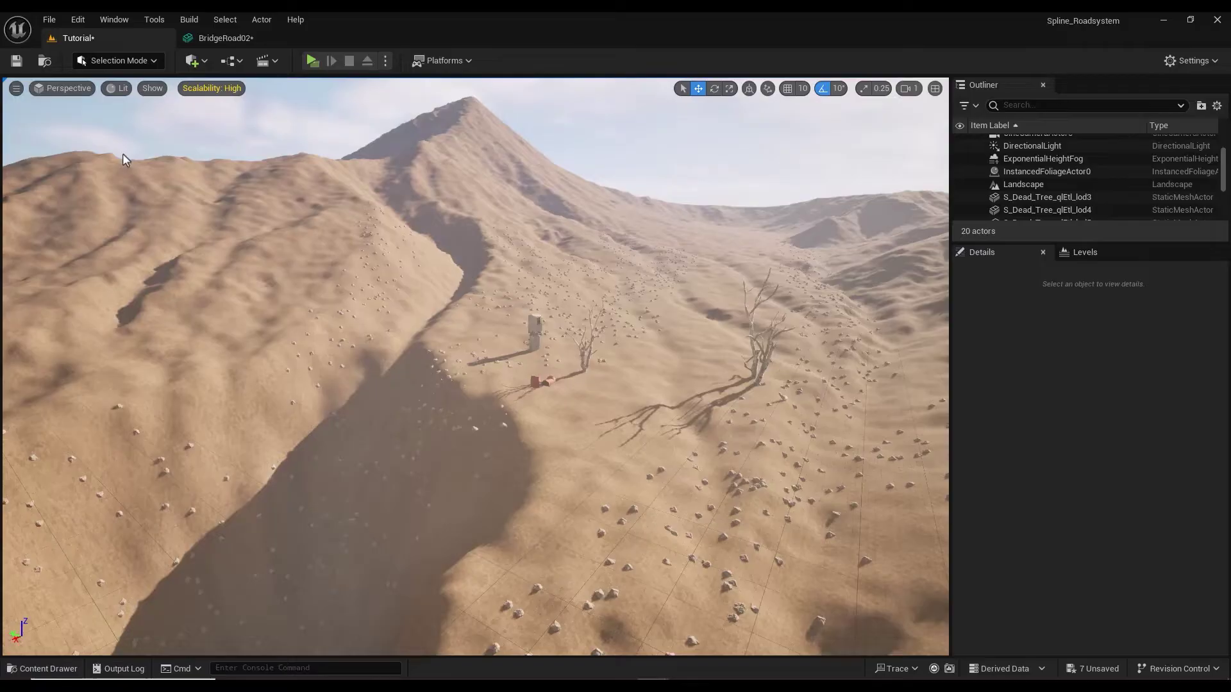
Step: Switch to Landscape mode, create an edit layer named Road, and reserve Road for splines
{"action": "left_click", "coordinate": [123, 61]}
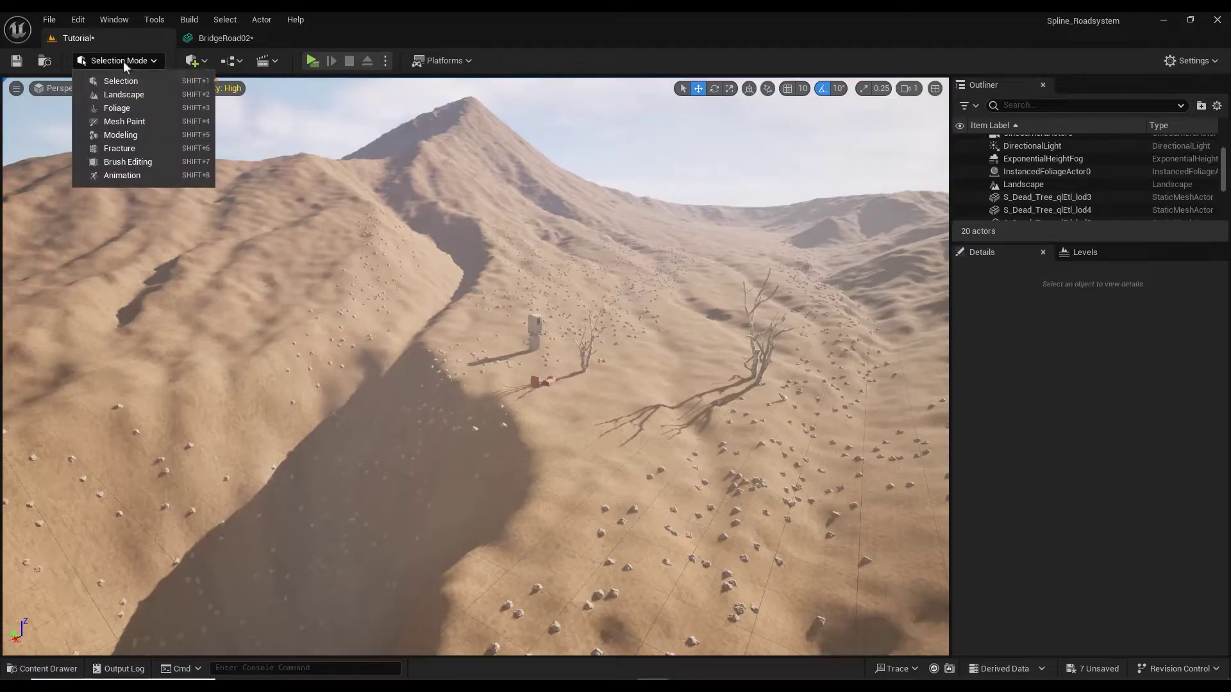
{"action": "left_click", "coordinate": [124, 94]}
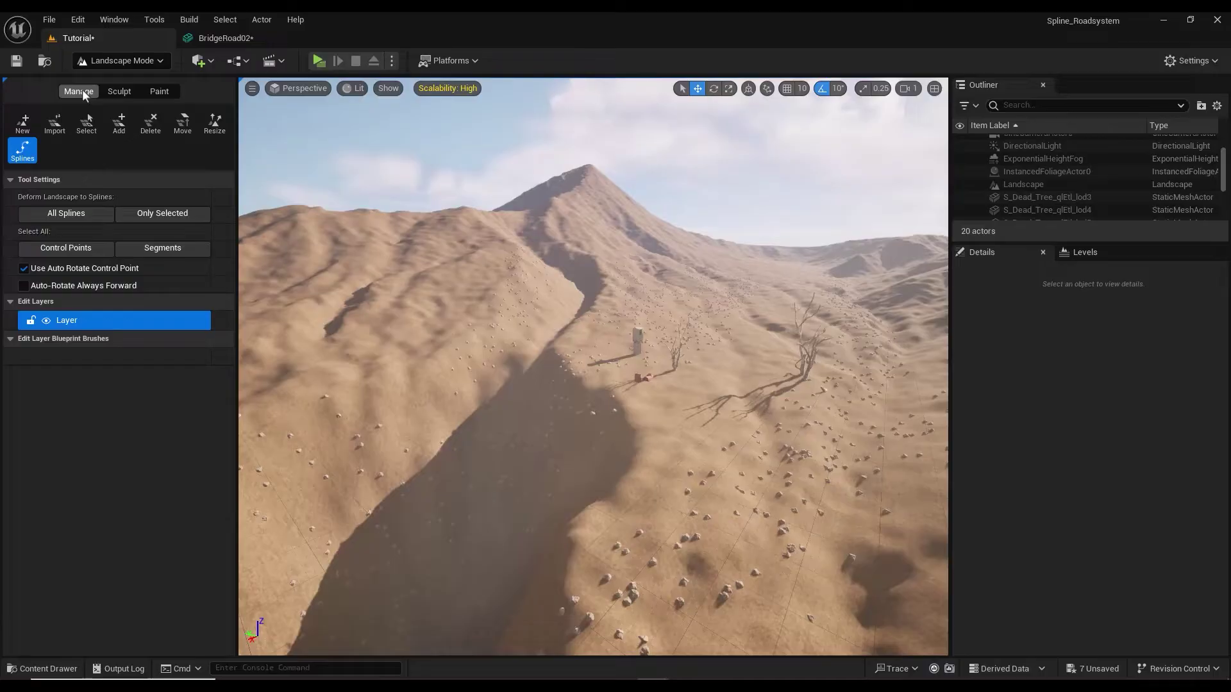
{"action": "right_click", "coordinate": [64, 322]}
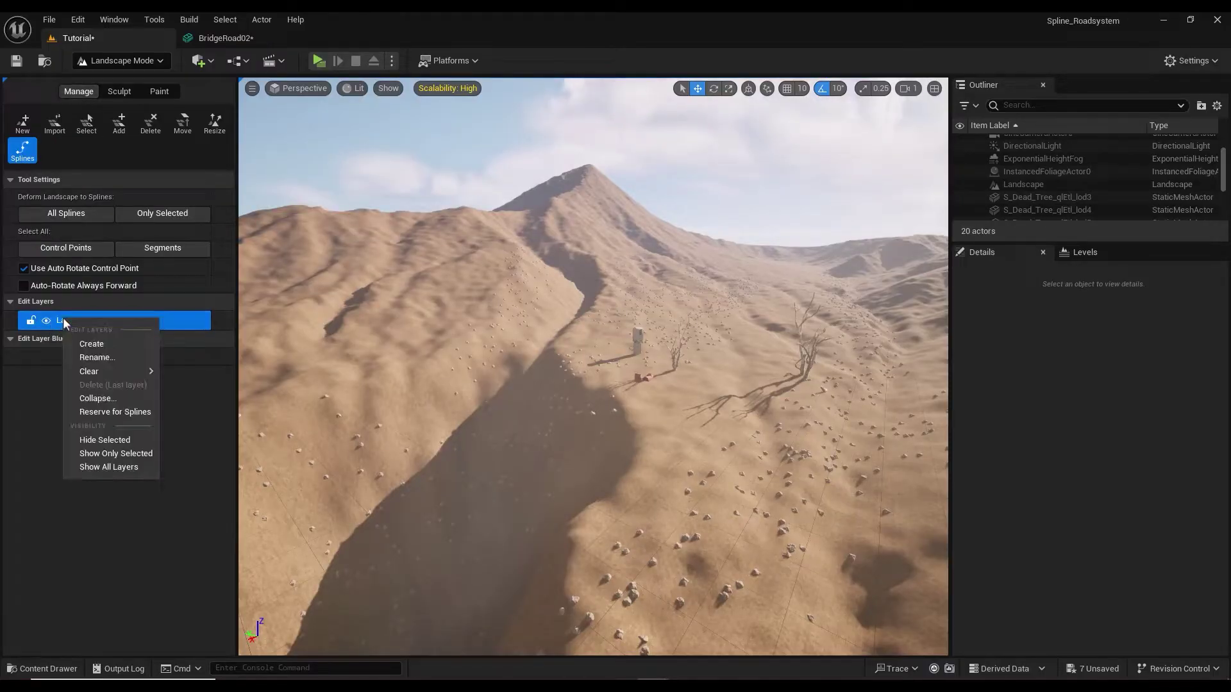
{"action": "left_click", "coordinate": [84, 341]}
{"action": "type", "text": "Road"}
{"action": "key", "text": "Return"}
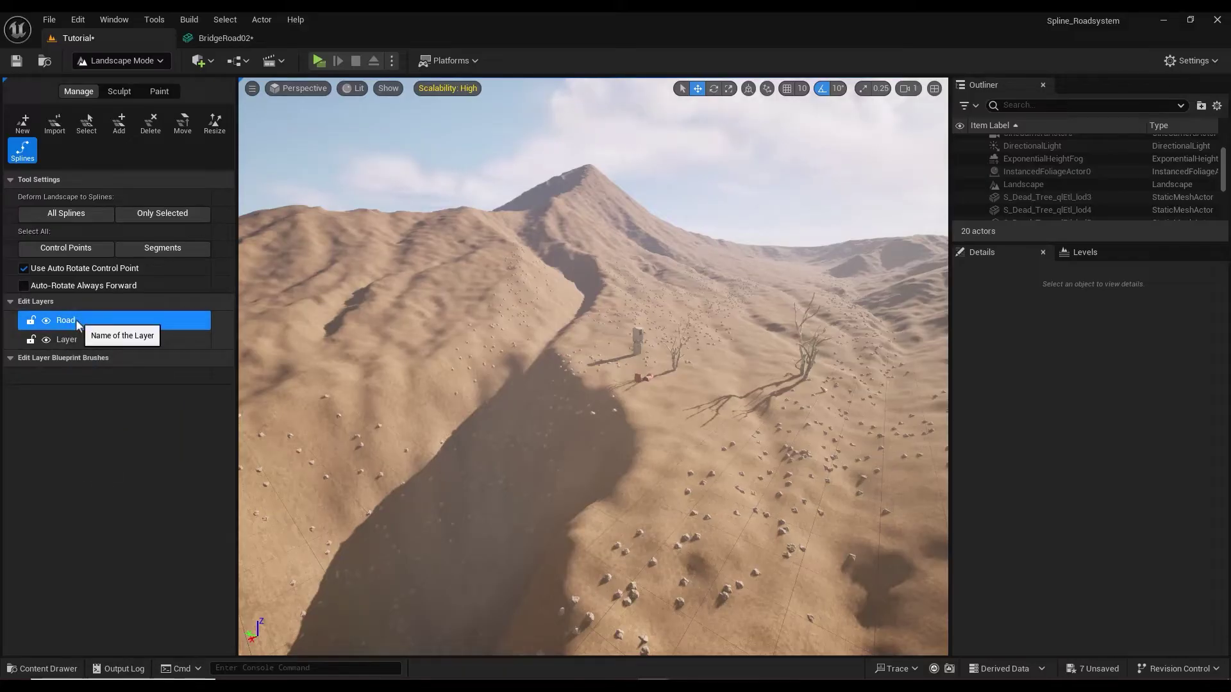
{"action": "right_click", "coordinate": [77, 321]}
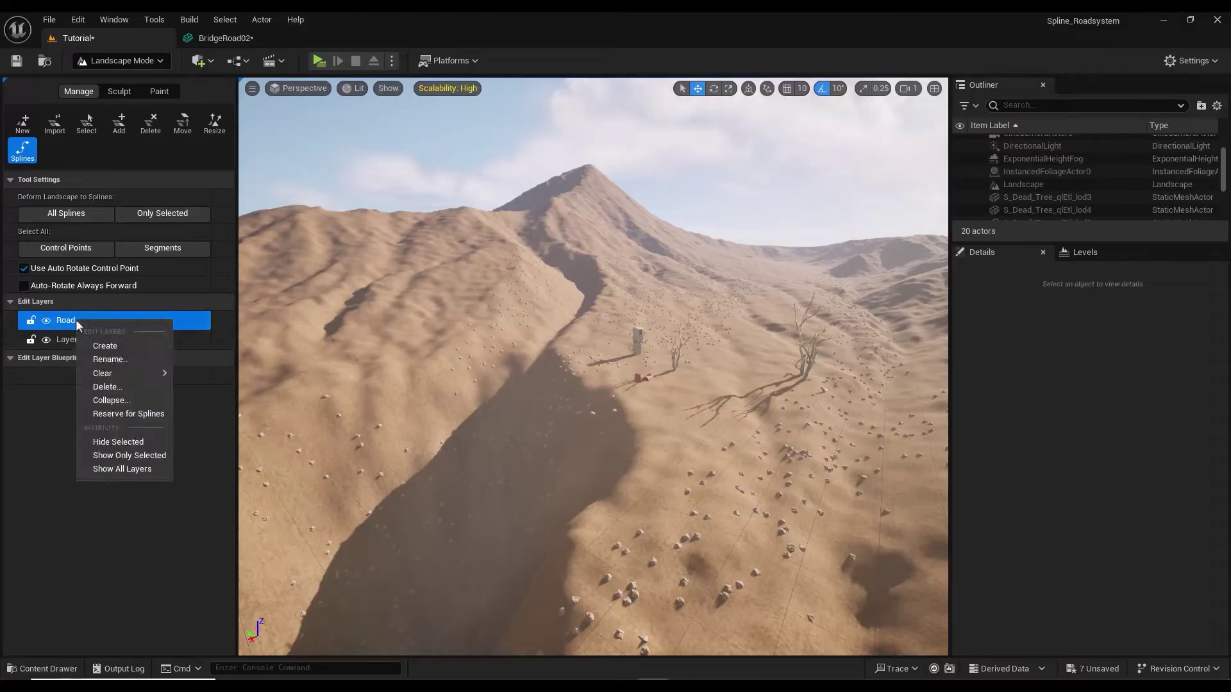
{"action": "left_click", "coordinate": [111, 415]}
Step: Confirm the spline reservation, place six control points up the hillside, and select a middle point
{"action": "left_click", "coordinate": [710, 375]}
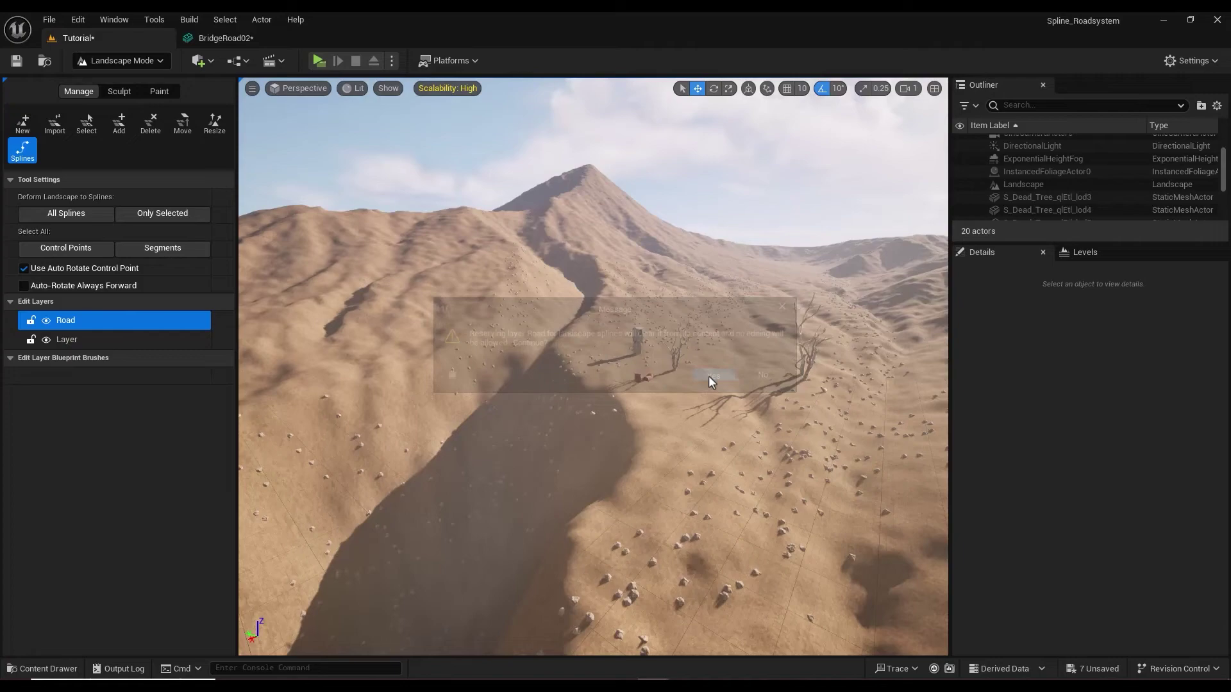
{"action": "left_click", "coordinate": [774, 281], "text": "ctrl"}
{"action": "left_click", "coordinate": [749, 353], "text": "ctrl"}
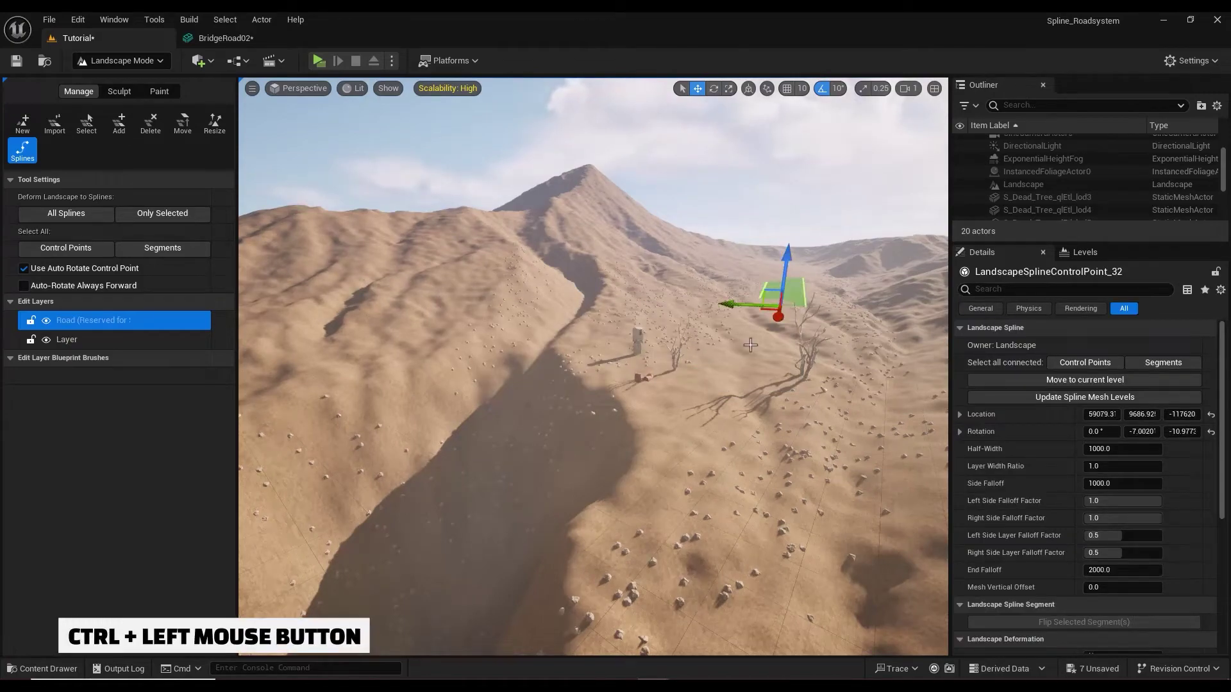
{"action": "left_click", "coordinate": [626, 385], "text": "ctrl"}
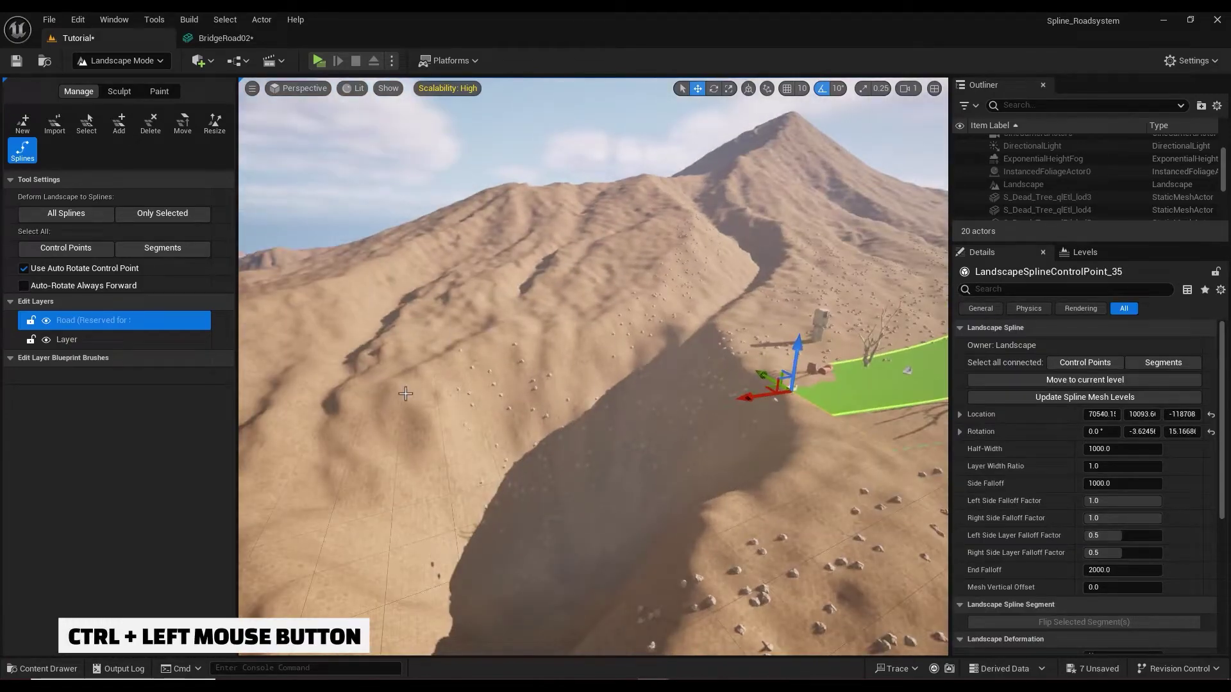
{"action": "left_click", "coordinate": [495, 352], "text": "ctrl"}
{"action": "left_click", "coordinate": [319, 300], "text": "ctrl"}
{"action": "right_click_drag", "start_coordinate": [319, 300], "coordinate": [404, 289]}
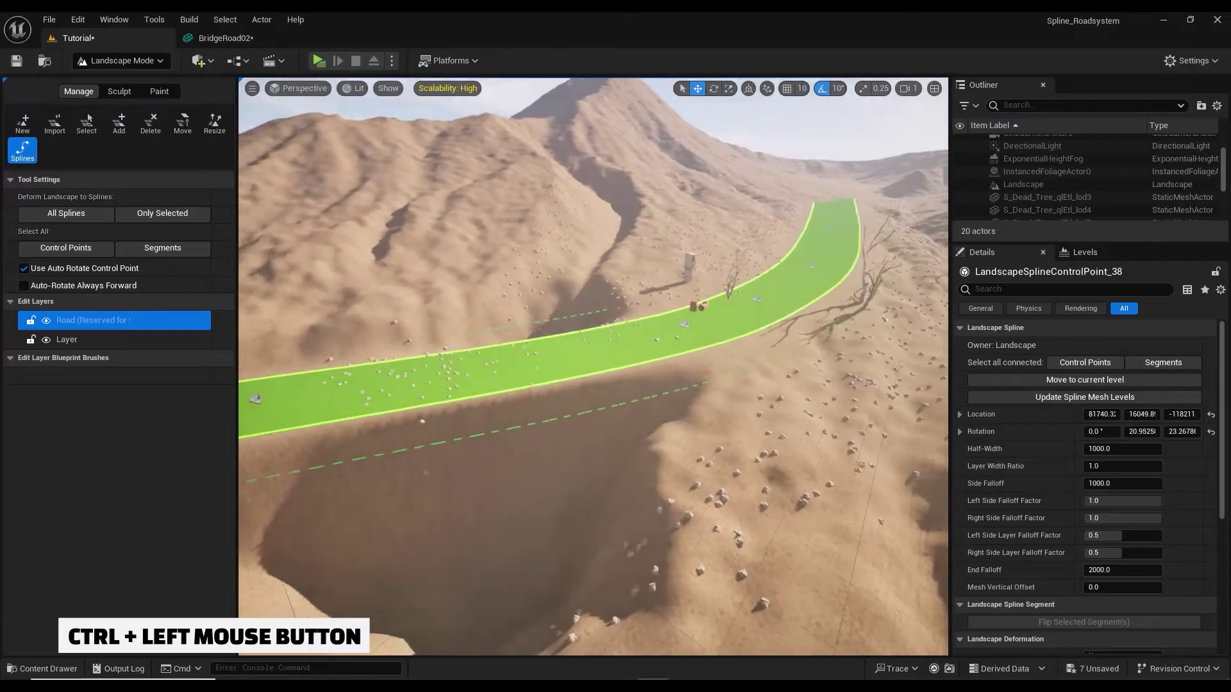
{"action": "left_click", "coordinate": [438, 294], "text": "ctrl"}
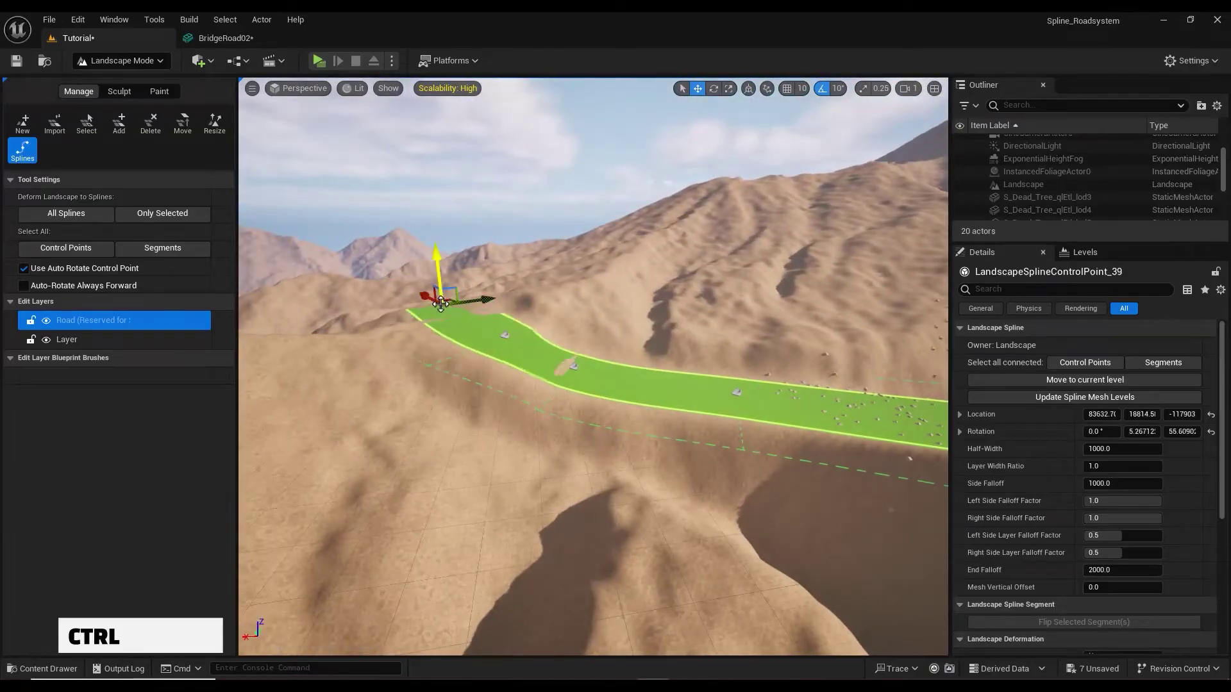
{"action": "right_click_drag", "start_coordinate": [615, 406], "coordinate": [615, 407]}
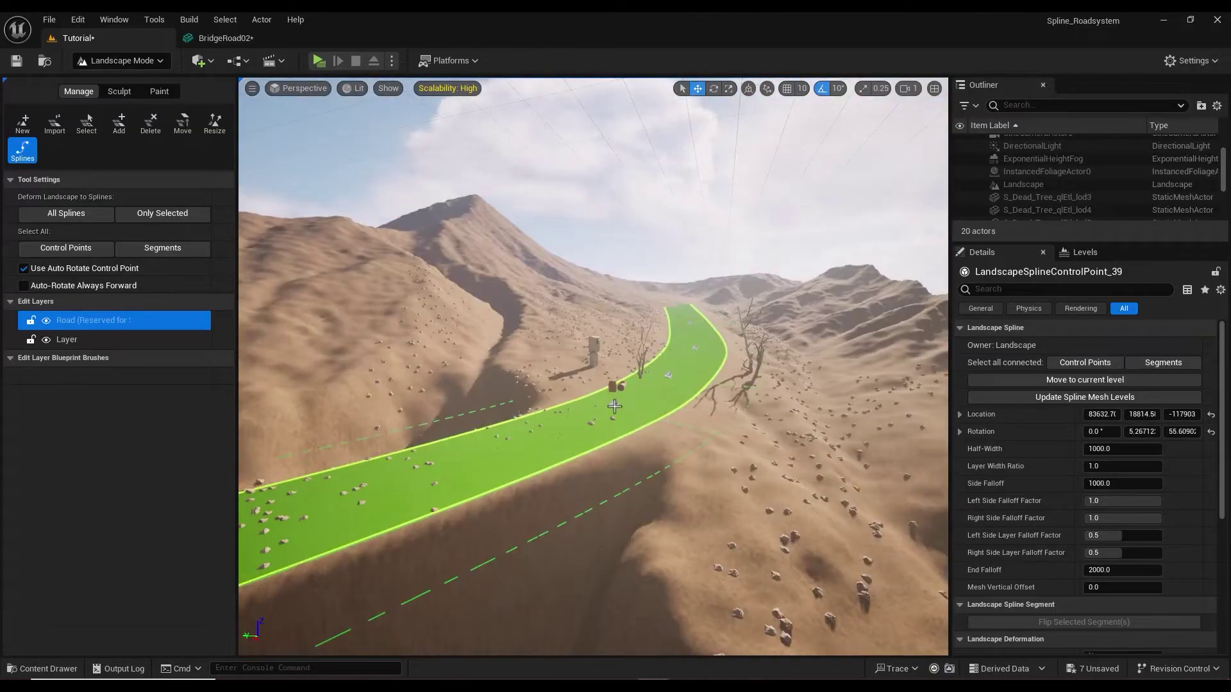
{"action": "left_click", "coordinate": [614, 406]}
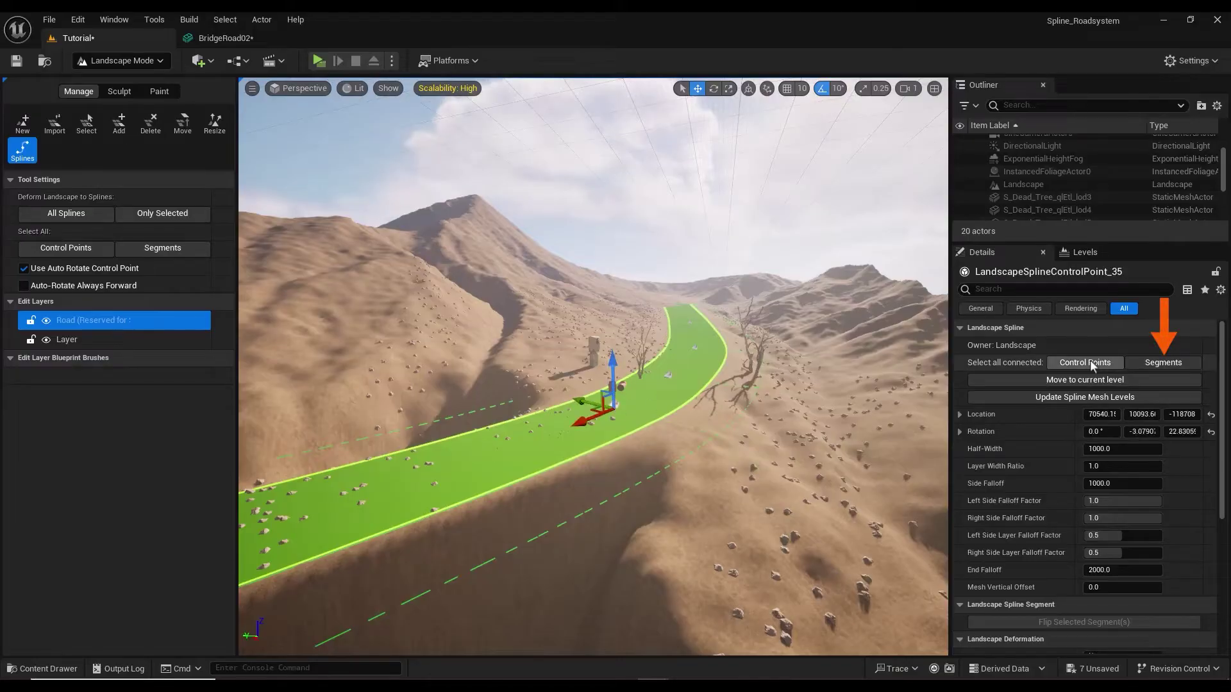
Step: Select all connected segments, add one Spline Meshes element, and expand Index [0]
{"action": "left_click", "coordinate": [1157, 361]}
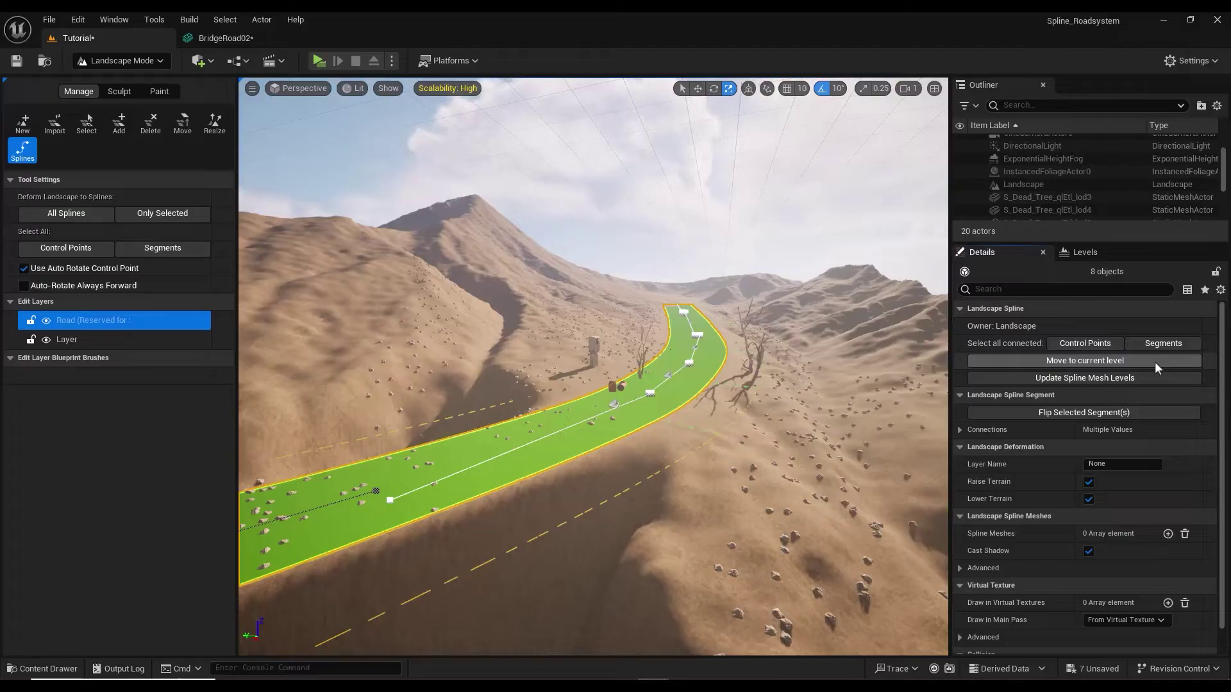
{"action": "left_click", "coordinate": [1167, 534]}
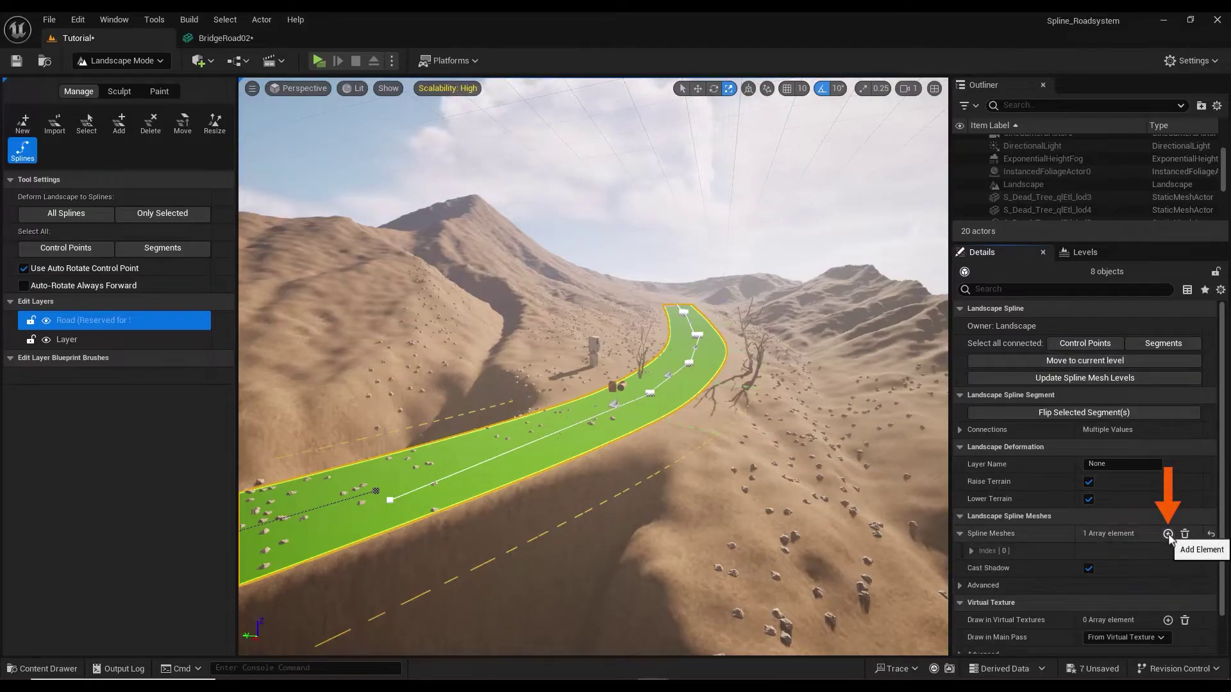
{"action": "left_click", "coordinate": [972, 551]}
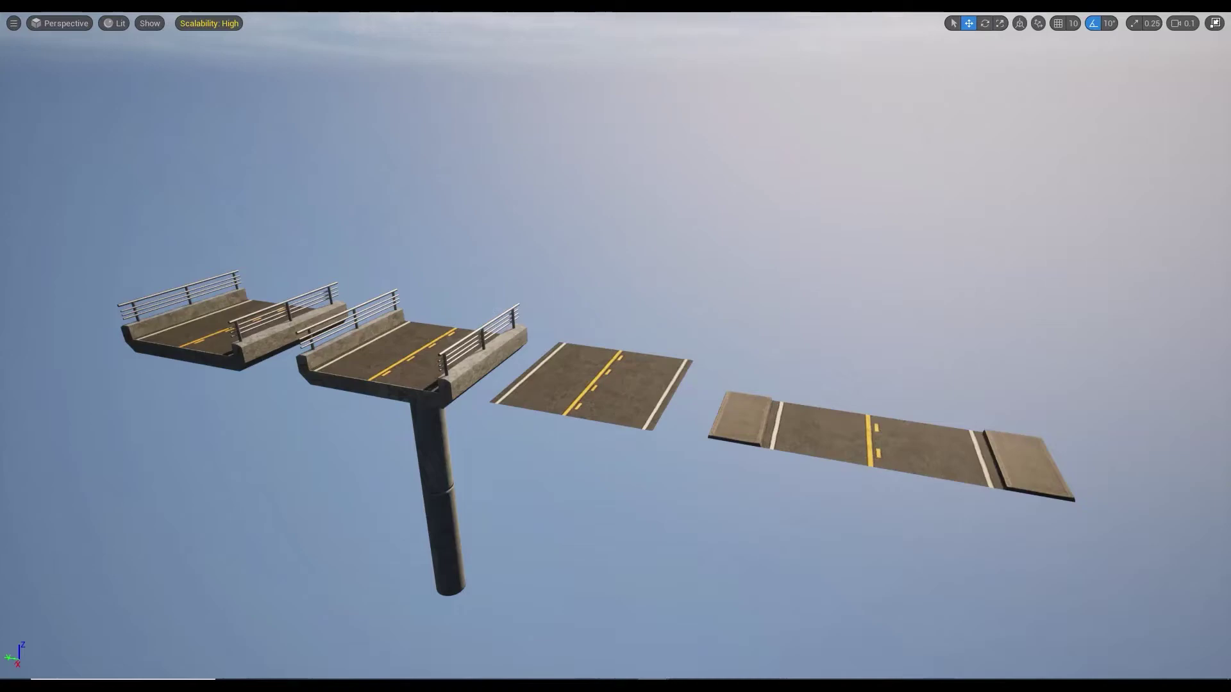
Step: Compare the shoulder road, flat road and two bridge pieces, then fly along the asphalt road
{"action": "left_click", "coordinate": [780, 432]}
{"action": "left_click", "coordinate": [585, 392]}
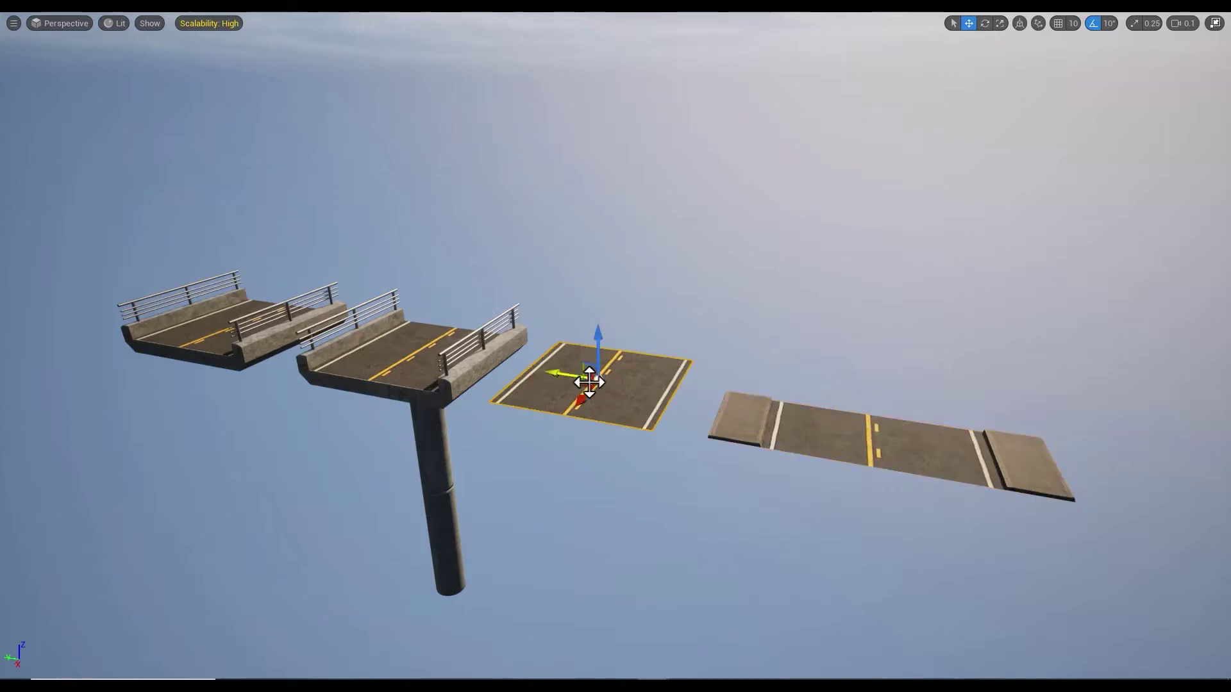
{"action": "left_click", "coordinate": [413, 361]}
{"action": "left_click", "coordinate": [223, 331]}
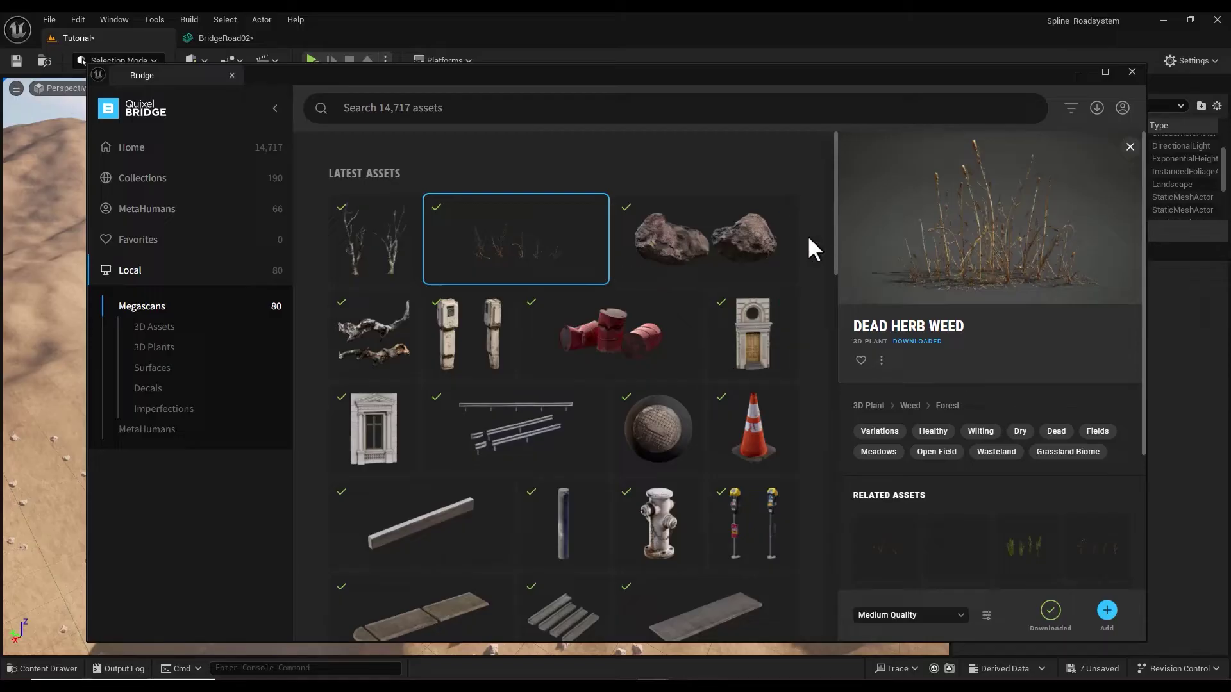
{"action": "scroll", "coordinate": [809, 238], "scroll_direction": "down", "scroll_amount": 3}
{"action": "scroll", "coordinate": [809, 239], "scroll_direction": "down", "scroll_amount": 3}
{"action": "scroll", "coordinate": [809, 238], "scroll_direction": "down", "scroll_amount": 3}
{"action": "scroll", "coordinate": [809, 239], "scroll_direction": "up", "scroll_amount": 3}
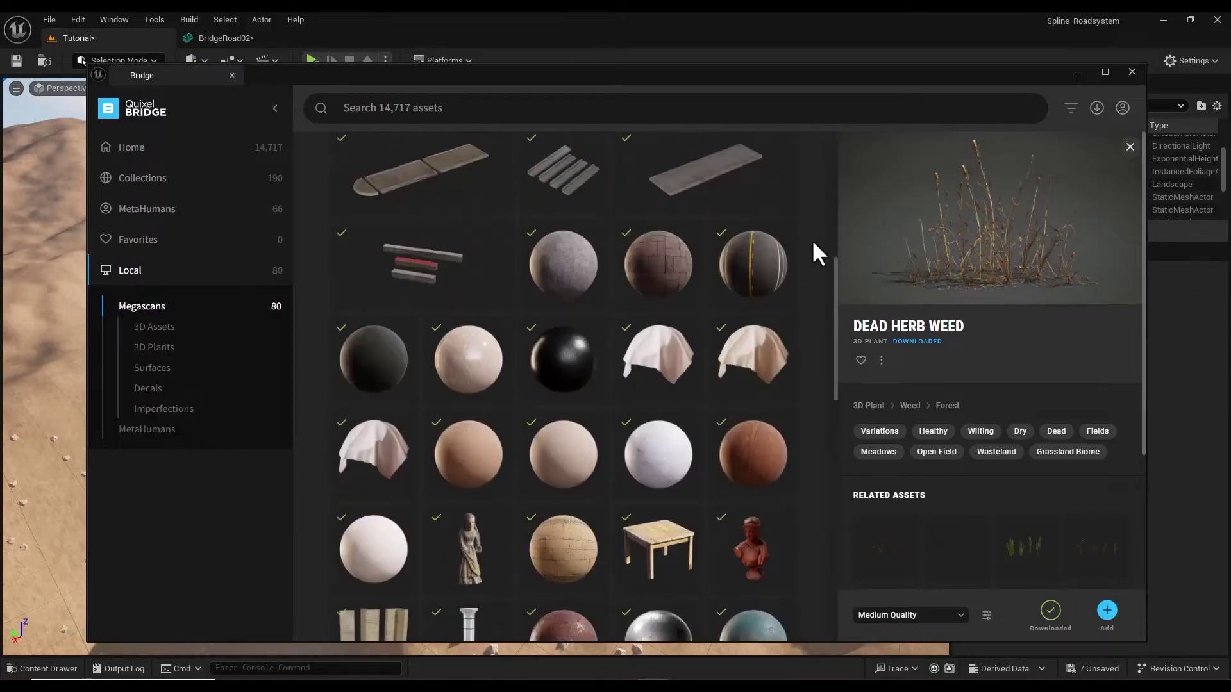
{"action": "scroll", "coordinate": [813, 242], "scroll_direction": "up", "scroll_amount": 3}
{"action": "scroll", "coordinate": [817, 243], "scroll_direction": "up", "scroll_amount": 3}
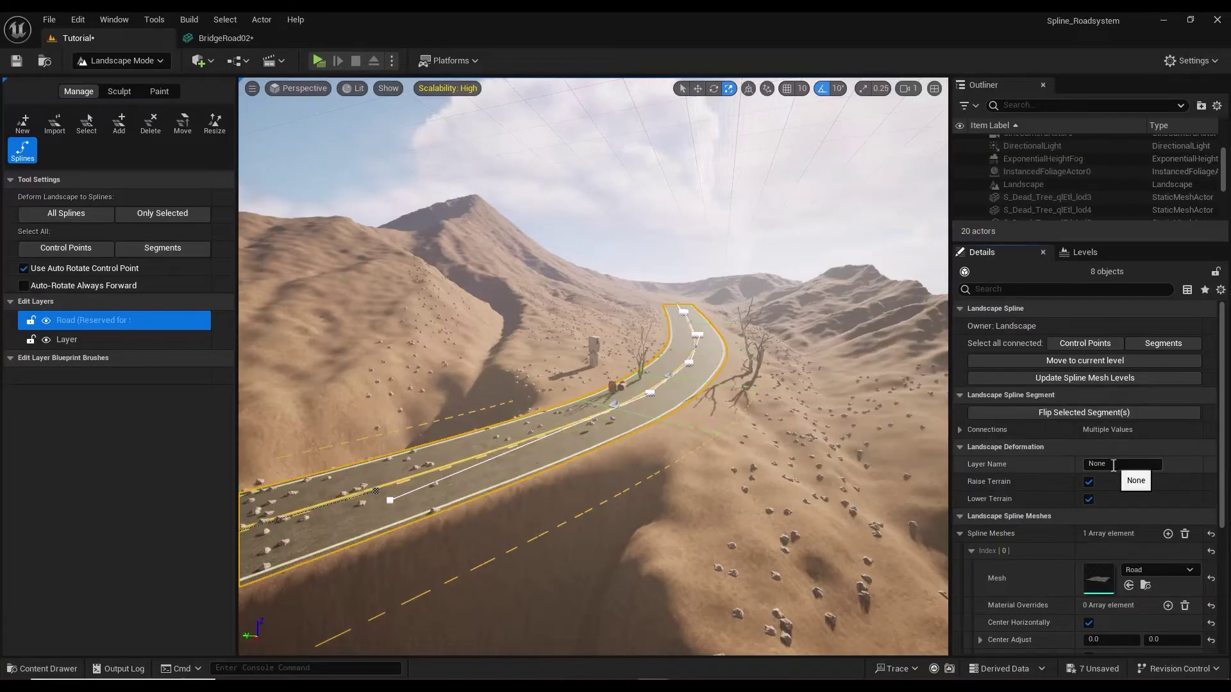
{"action": "right_click_drag", "start_coordinate": [900, 453], "coordinate": [900, 453]}
{"action": "right_click_drag", "start_coordinate": [596, 402], "coordinate": [595, 402]}
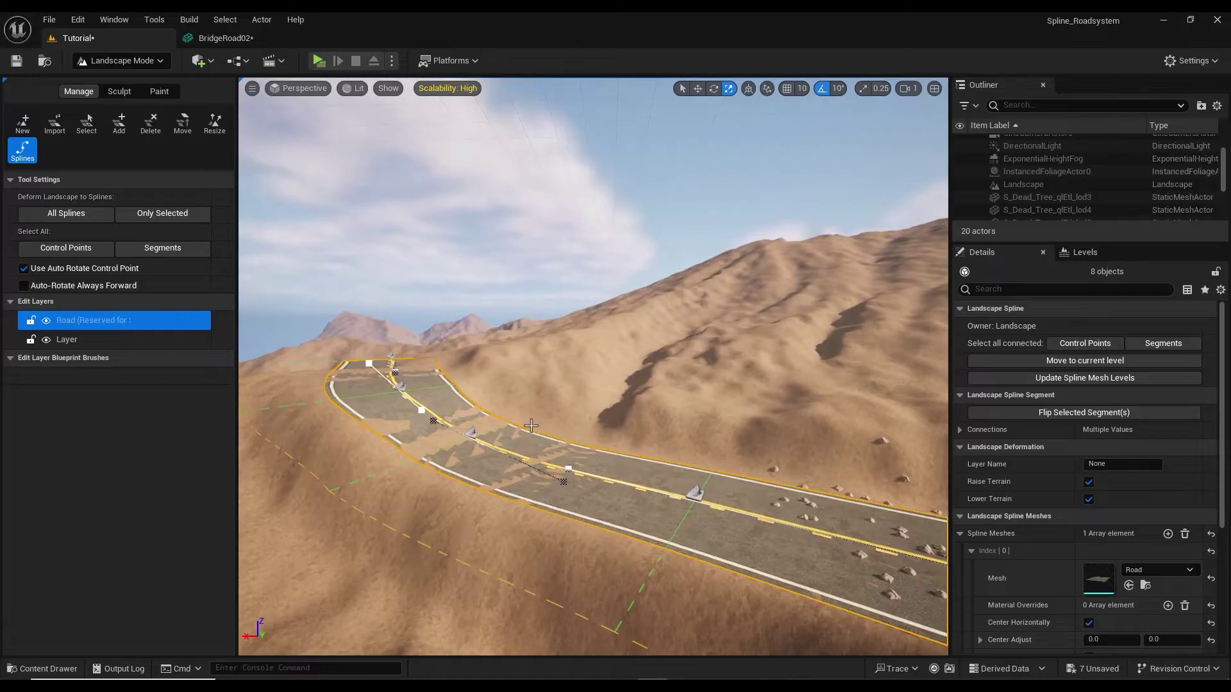
Step: Select all road control points and set Mesh Vertical Offset 10 and Side Falloff 2000
{"action": "left_click", "coordinate": [1085, 342]}
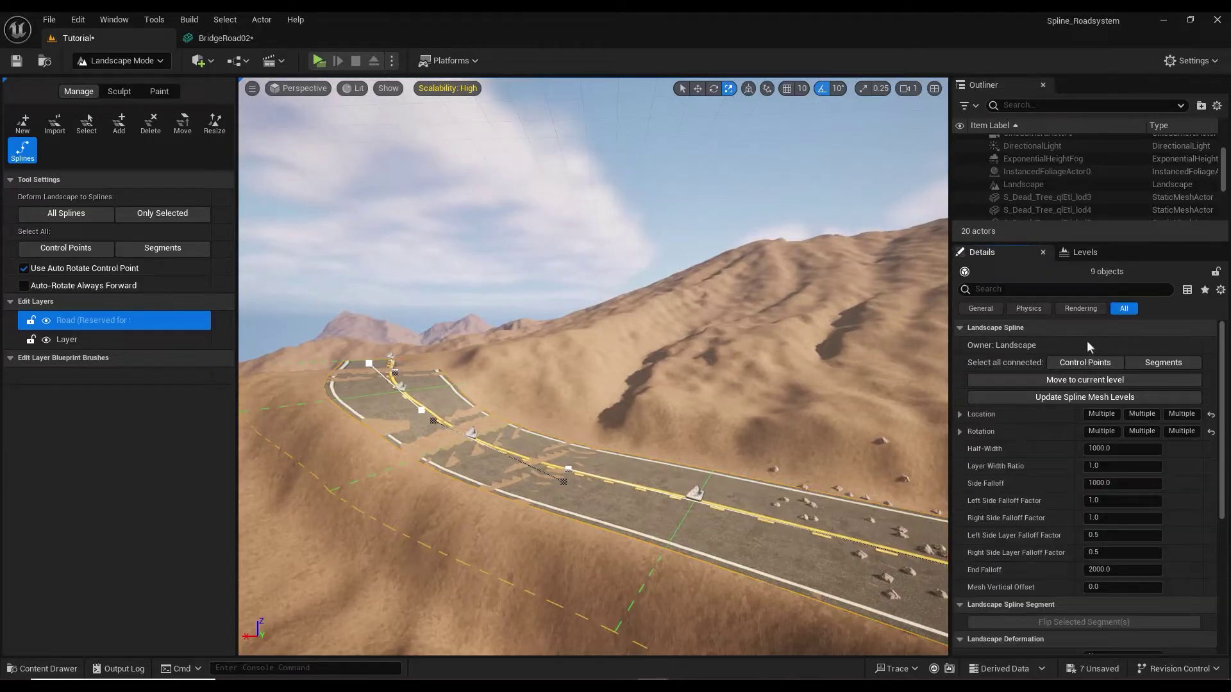
{"action": "left_click", "coordinate": [1113, 587]}
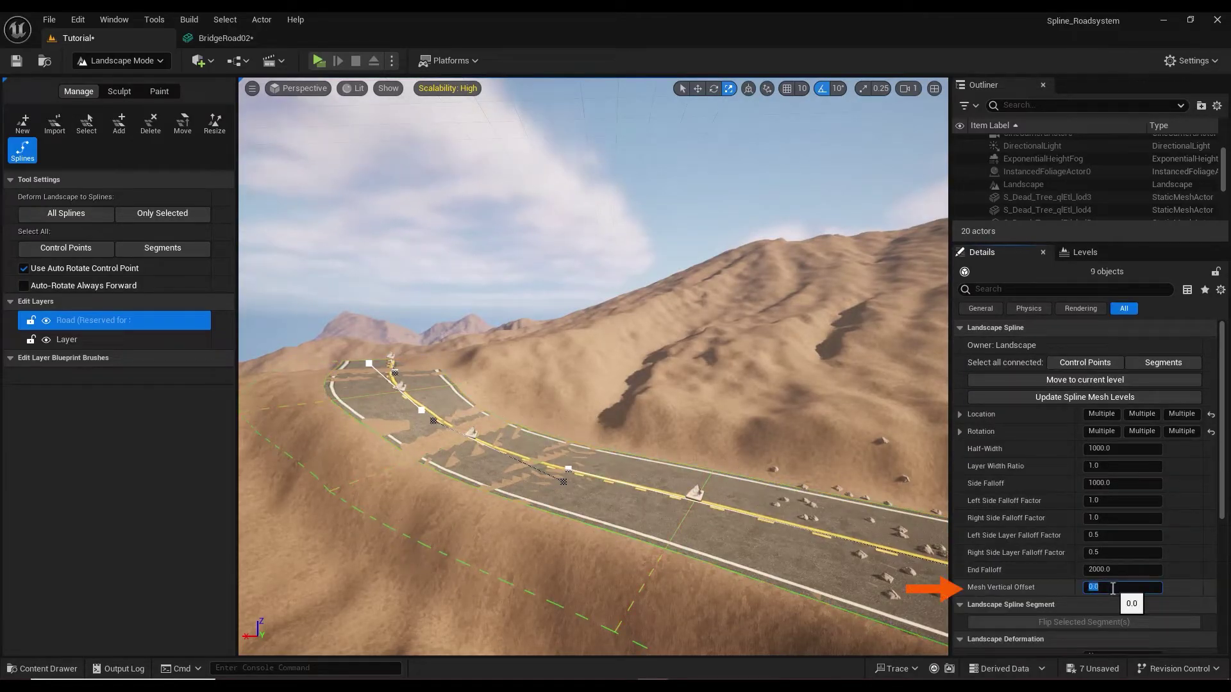
{"action": "type", "text": "10"}
{"action": "key", "text": "Return"}
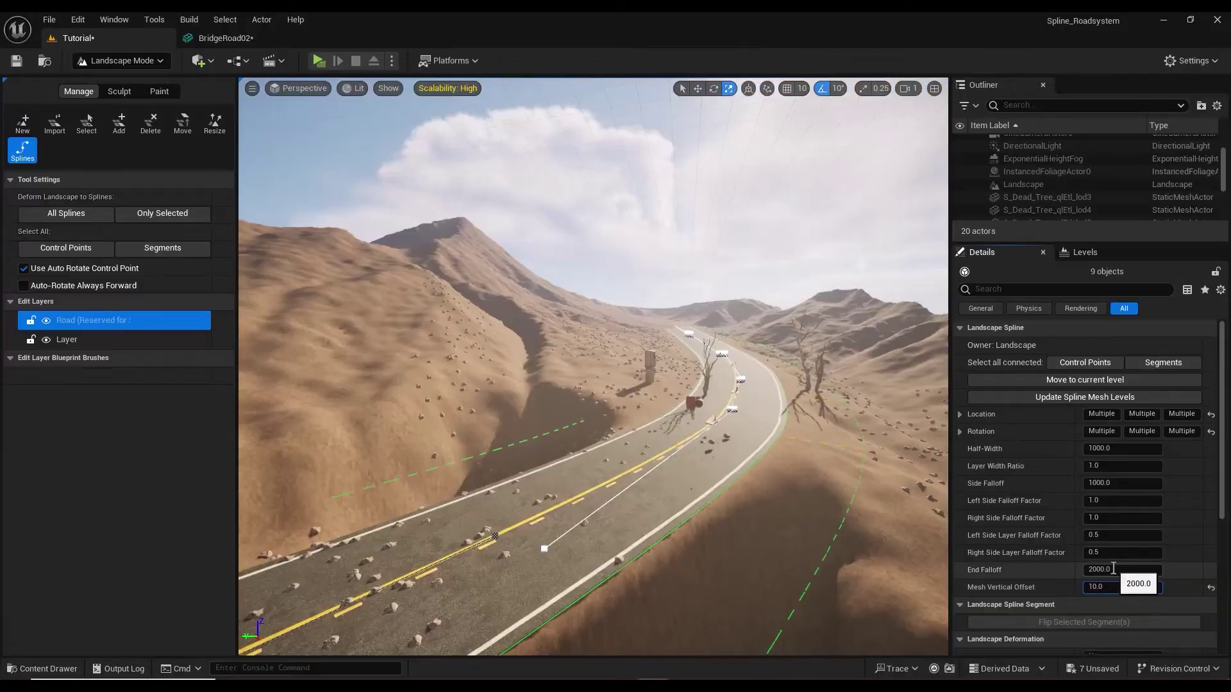
{"action": "left_click", "coordinate": [1131, 483]}
{"action": "type", "text": "2000"}
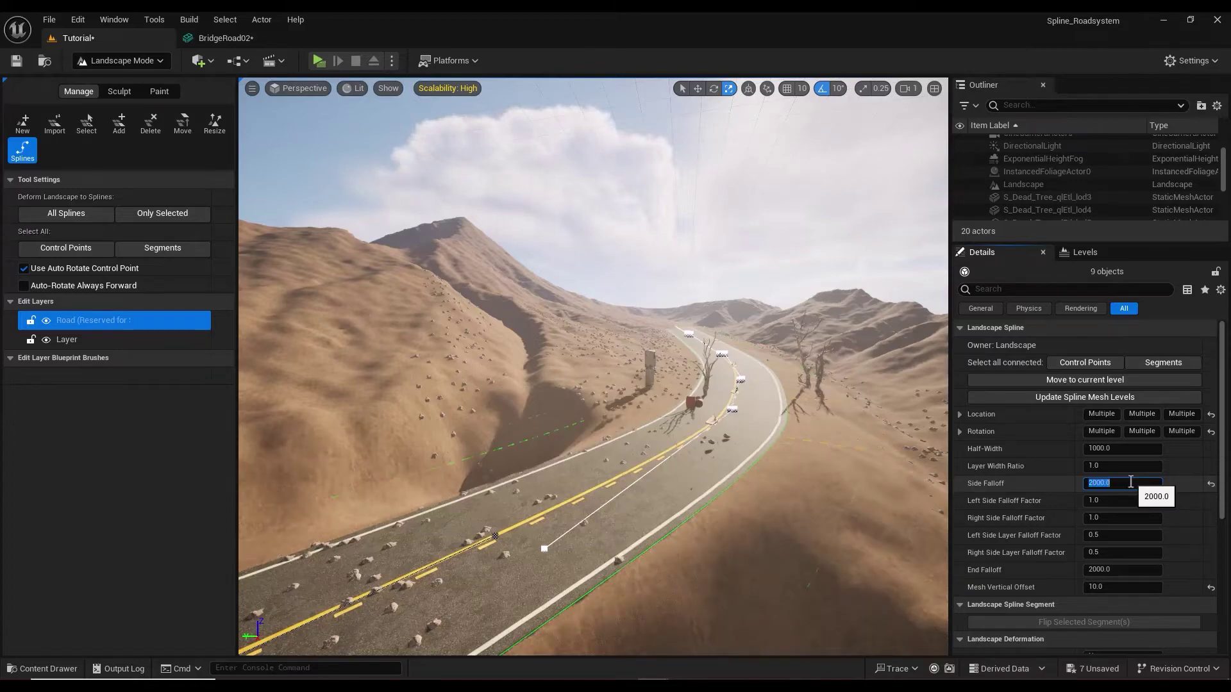
{"action": "left_click", "coordinate": [707, 310]}
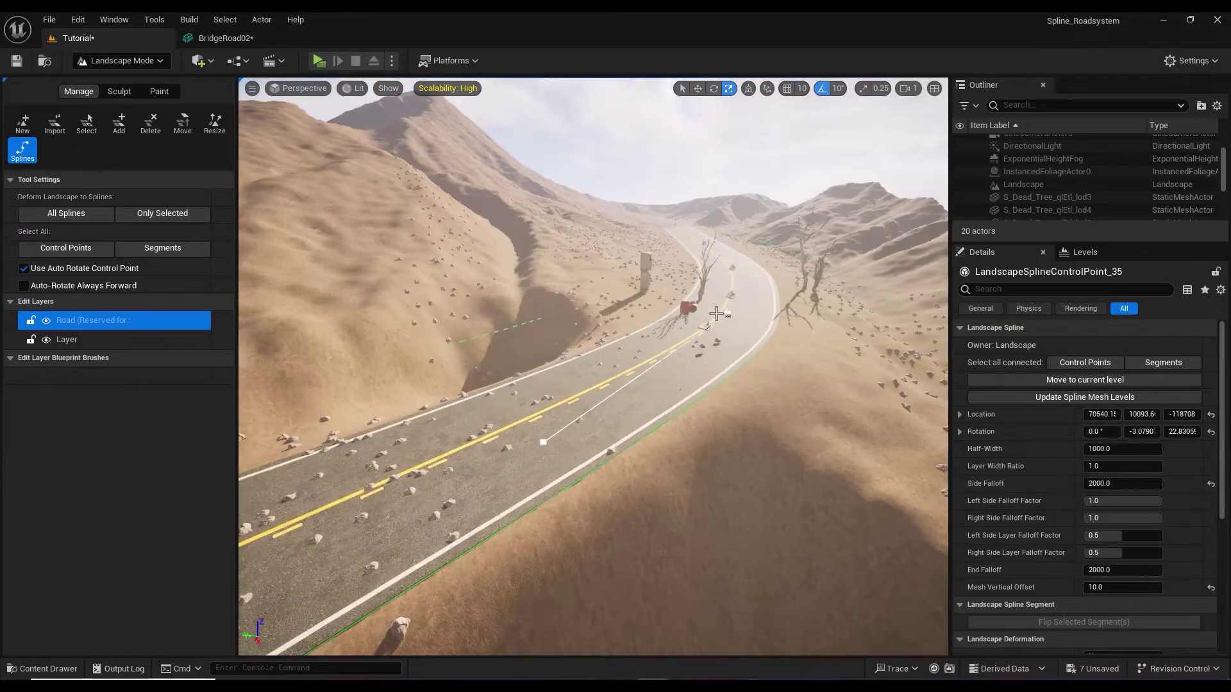
Step: Move a control point lower down the road, then select the next point and all eight segments
{"action": "left_click_drag", "start_coordinate": [708, 310], "coordinate": [727, 373]}
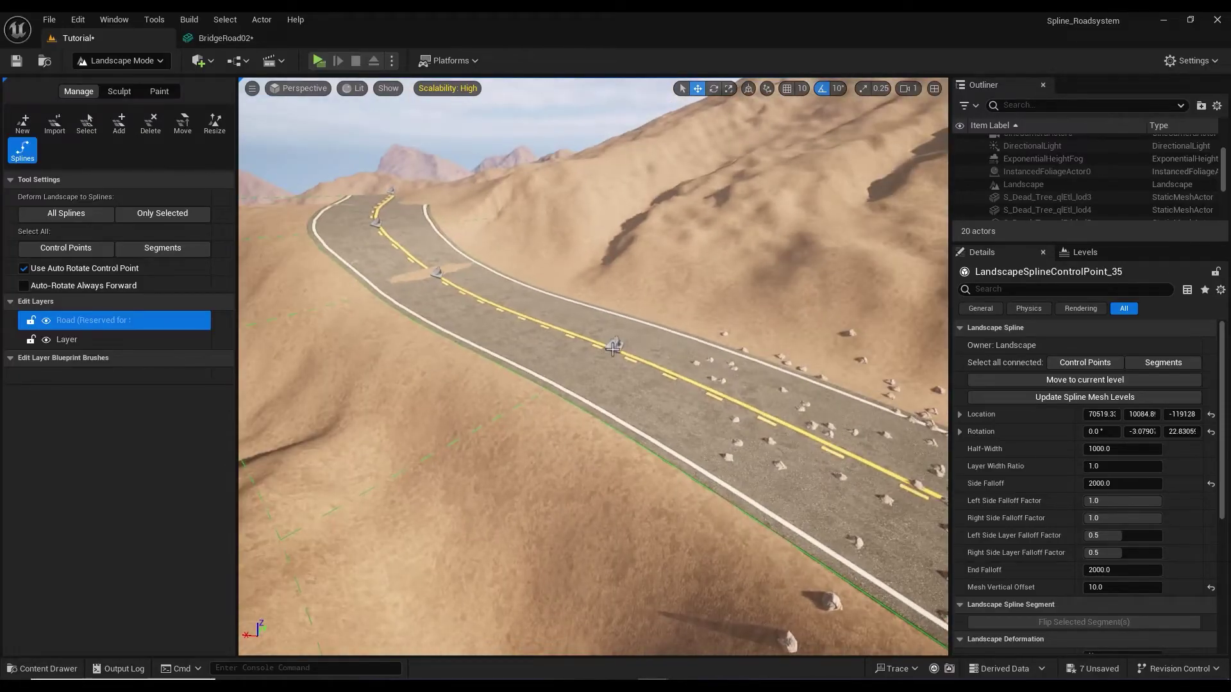
{"action": "mouse_move", "coordinate": [617, 315]}
{"action": "right_mouse_down"}
{"action": "mouse_move", "coordinate": [577, 346]}
{"action": "mouse_move", "coordinate": [506, 355]}
{"action": "right_mouse_up"}
{"action": "left_click", "coordinate": [507, 358]}
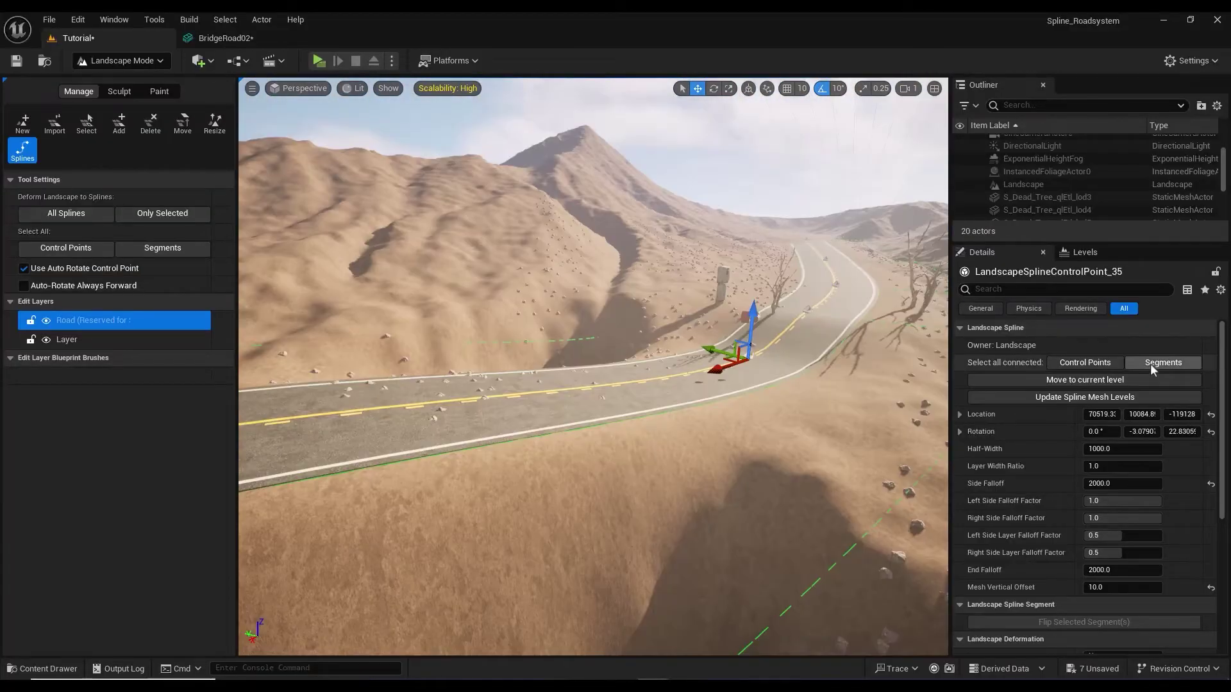
{"action": "left_click", "coordinate": [1151, 363]}
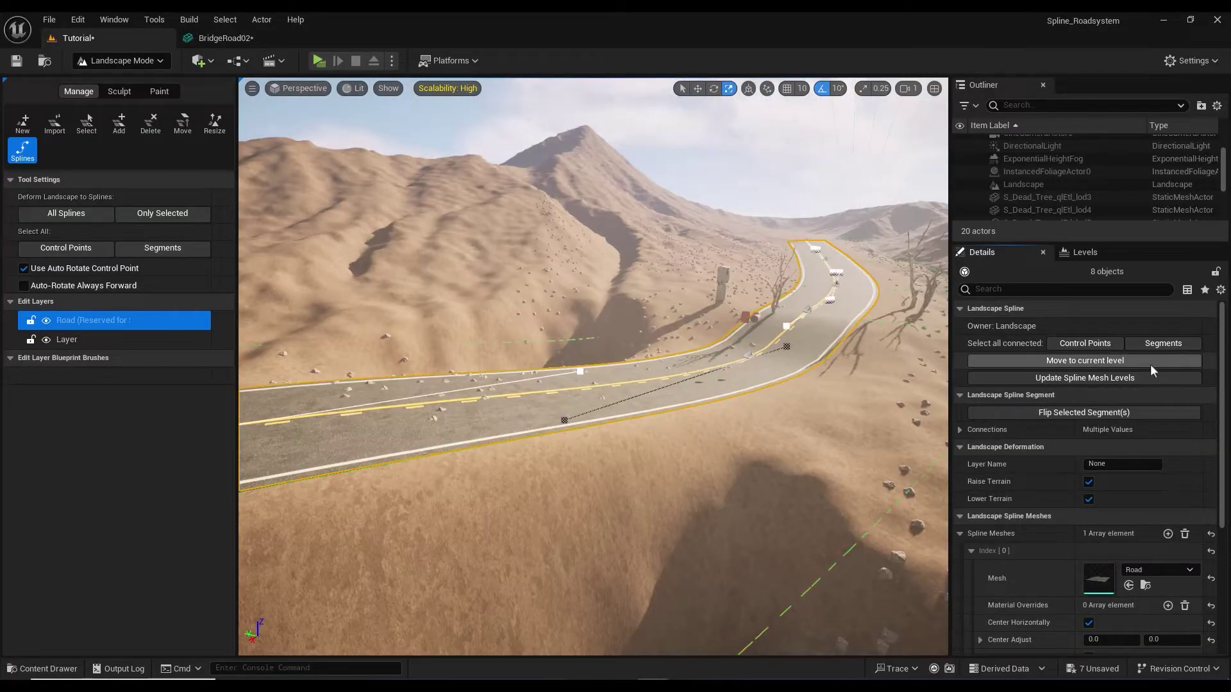
Step: Switch the segments to RoadNew, then disable Raise and Lower Terrain on the ravine segment
{"action": "left_click", "coordinate": [1136, 573]}
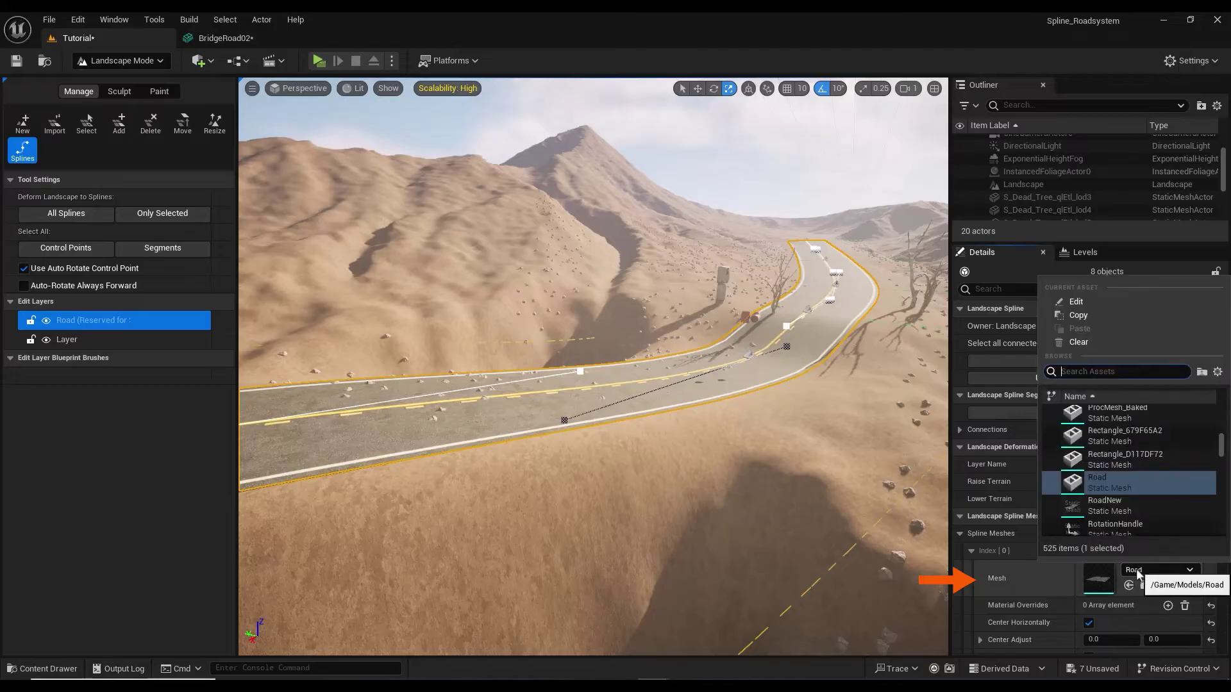
{"action": "left_click", "coordinate": [1111, 508]}
{"action": "left_click", "coordinate": [738, 372]}
{"action": "key", "text": "f"}
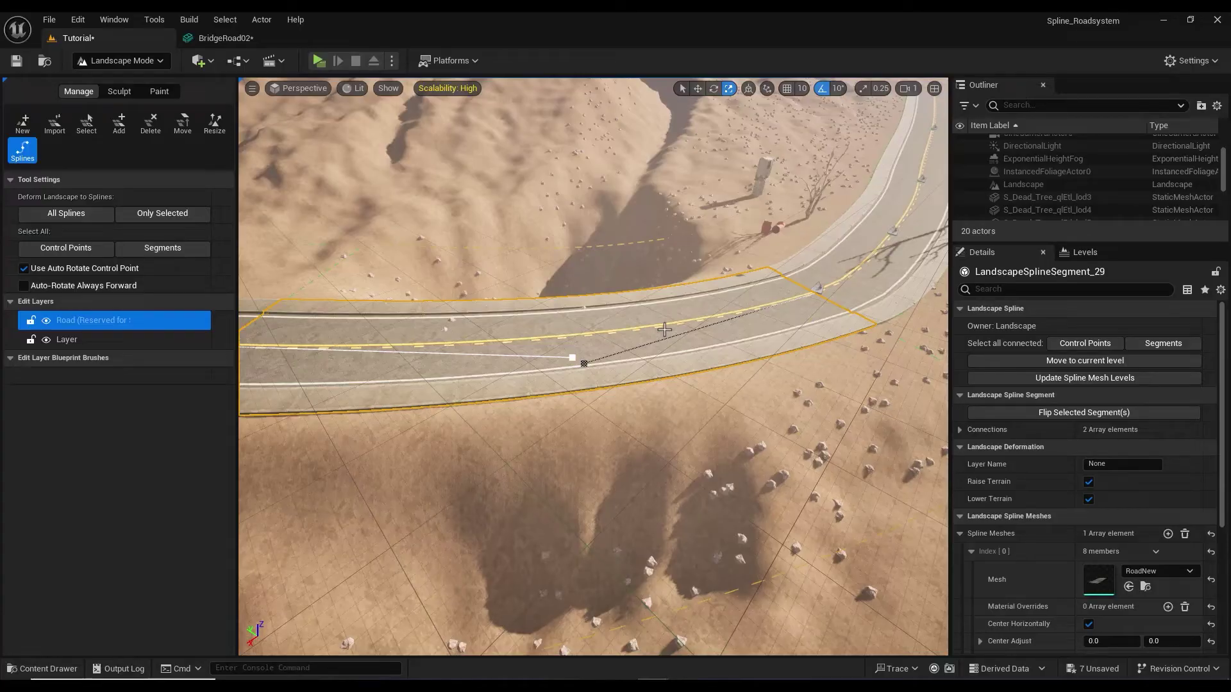
{"action": "left_click", "coordinate": [1090, 483]}
{"action": "left_click", "coordinate": [1090, 498]}
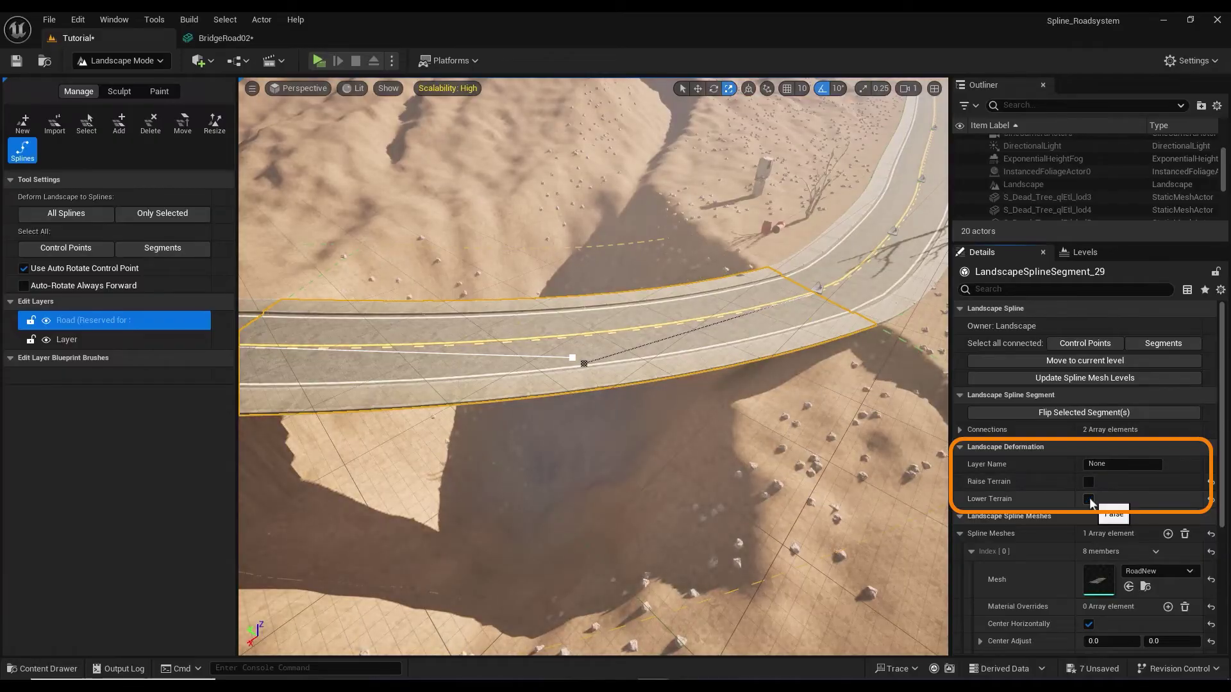
{"action": "right_click_drag", "start_coordinate": [688, 442], "coordinate": [732, 423]}
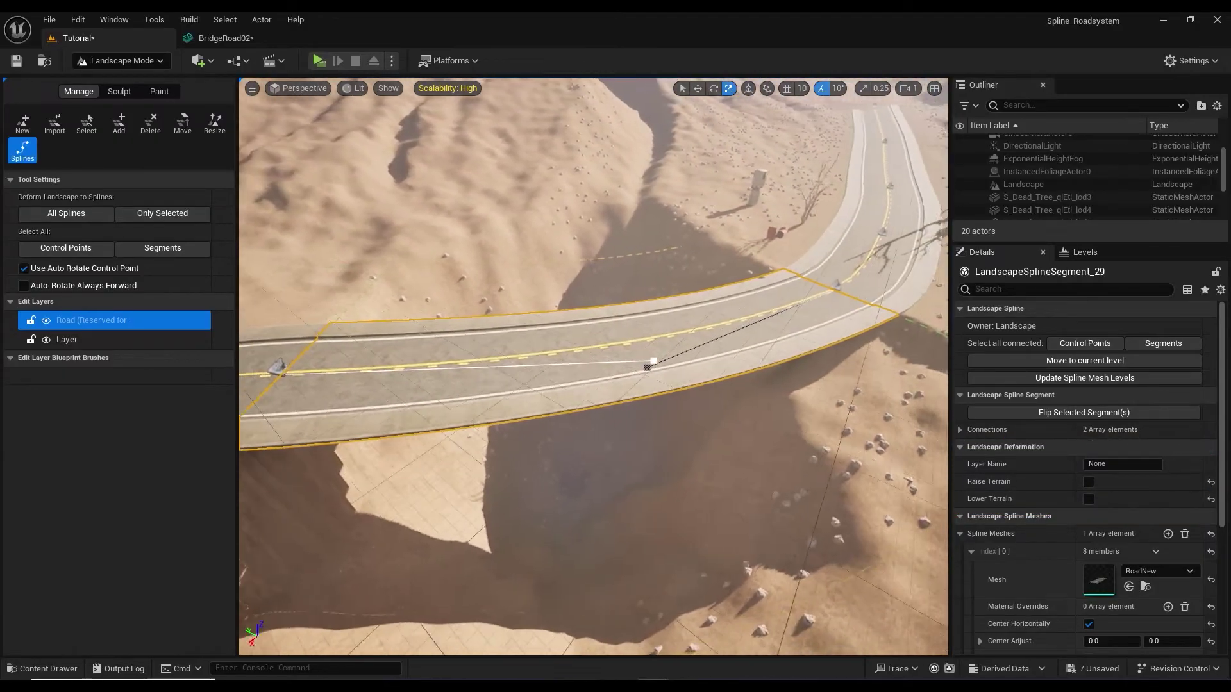
Step: Assign the BridgeRoad02 bridge mesh to the ravine segment and view it from another angle
{"action": "left_click", "coordinate": [1160, 570]}
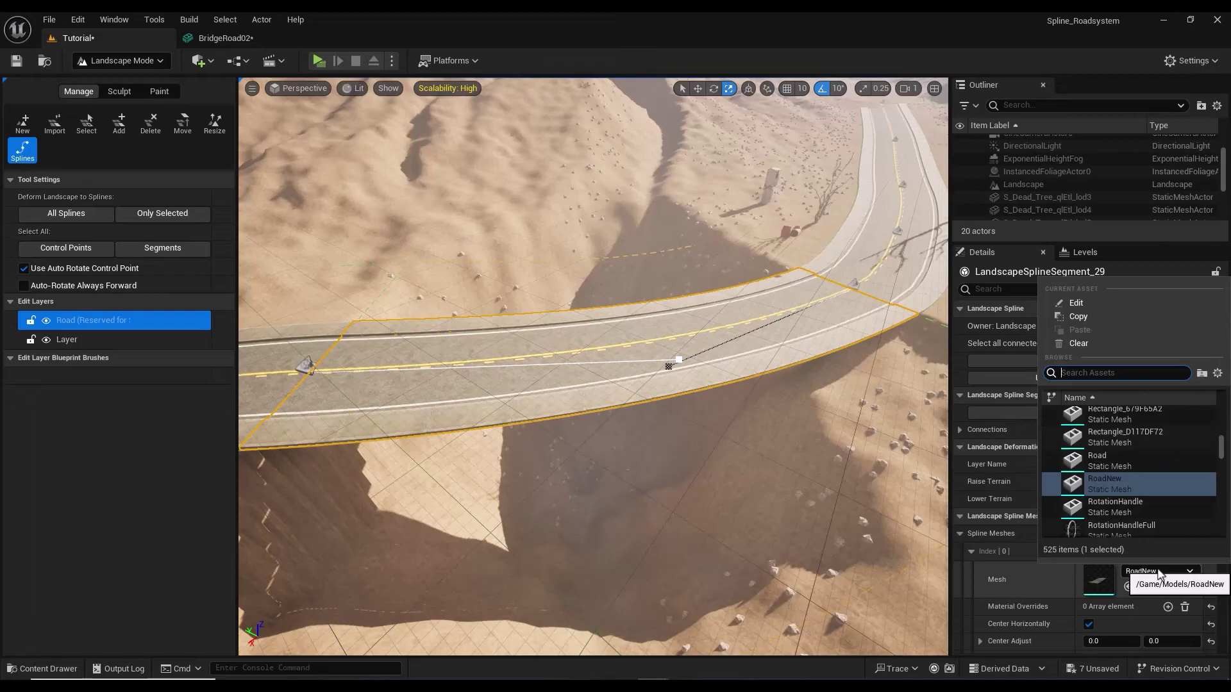
{"action": "type", "text": "bri"}
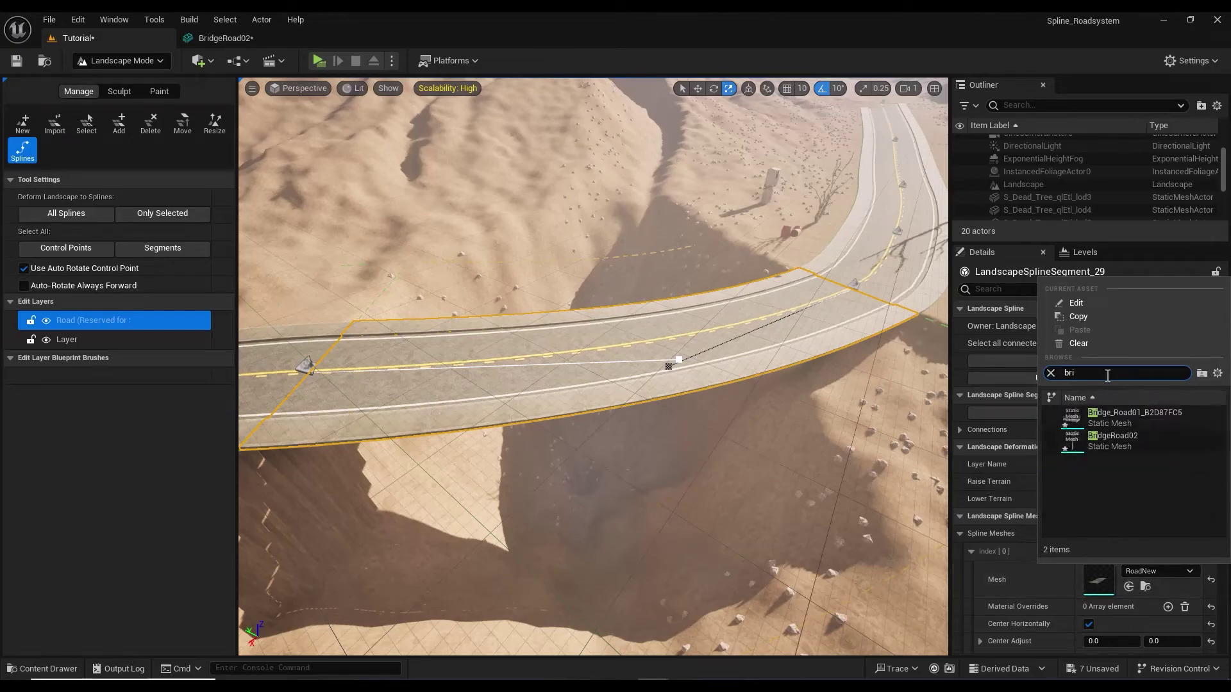
{"action": "left_click", "coordinate": [1127, 416]}
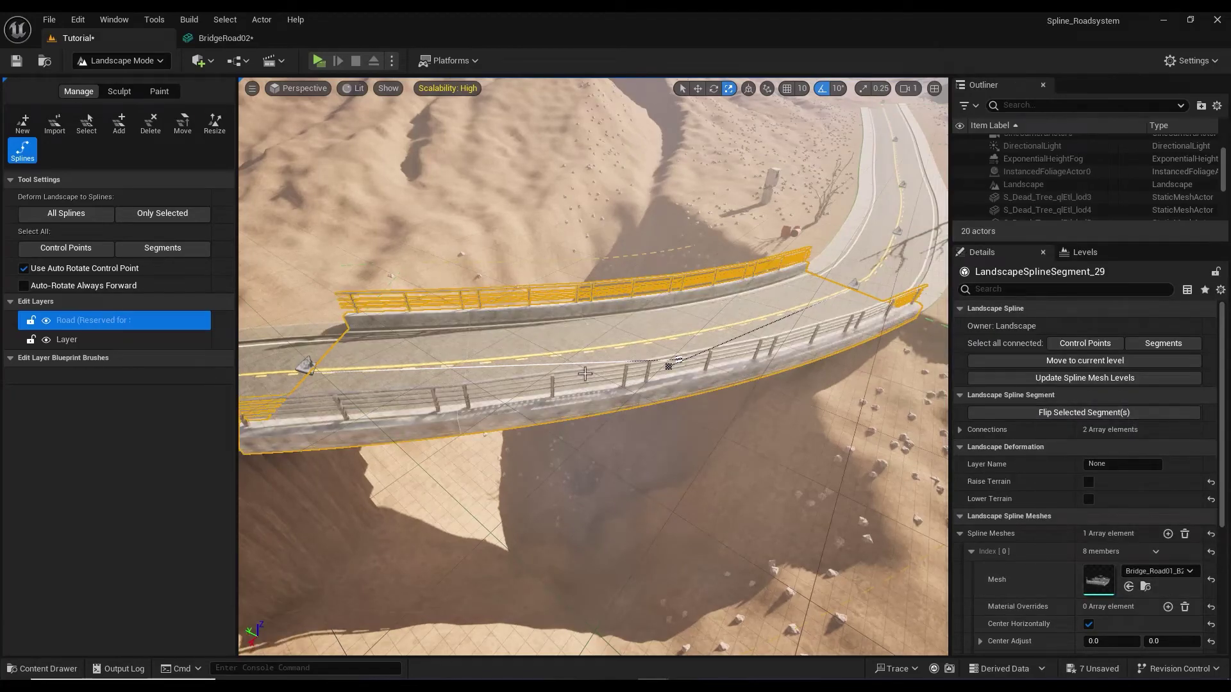
{"action": "right_click_drag", "start_coordinate": [585, 374], "coordinate": [585, 374]}
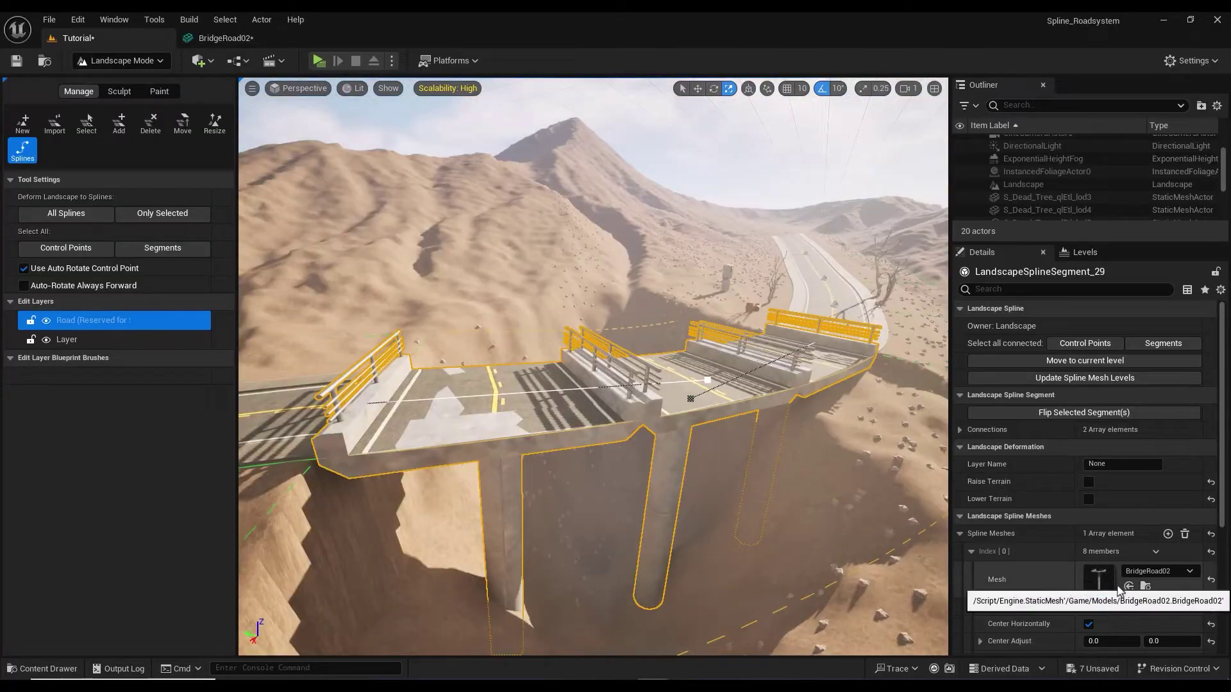
{"action": "scroll", "coordinate": [1116, 586], "scroll_direction": "down", "scroll_amount": 2}
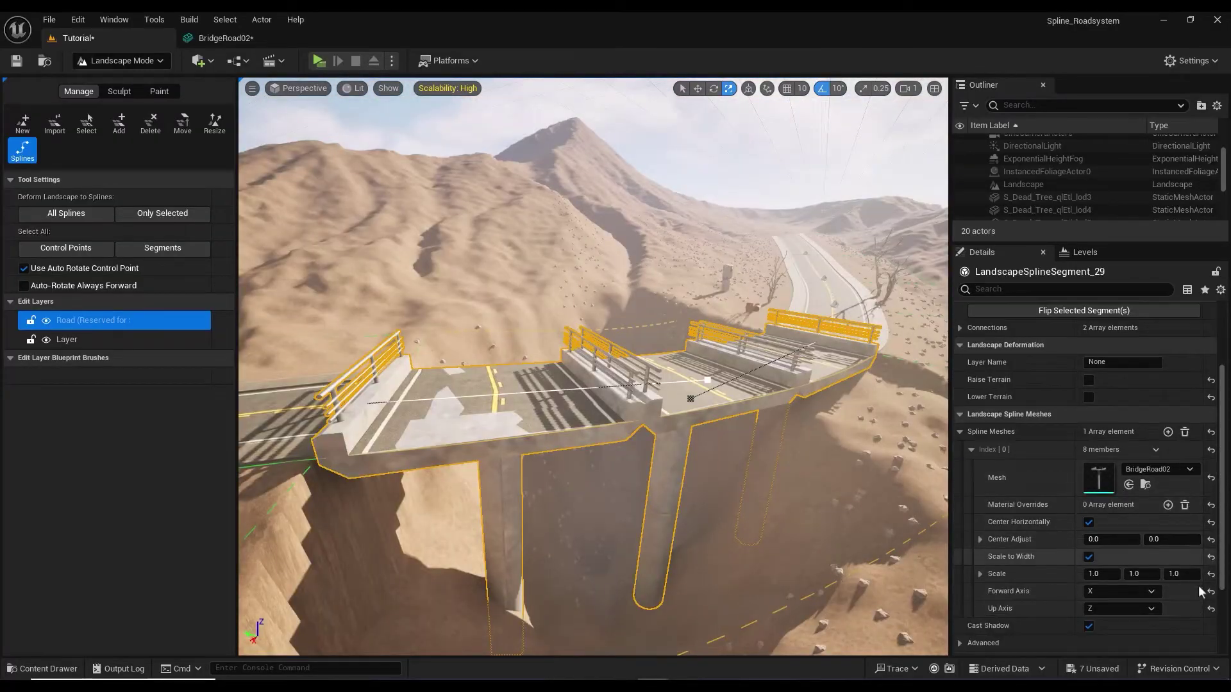
{"action": "scroll", "coordinate": [1199, 586], "scroll_direction": "down", "scroll_amount": 1}
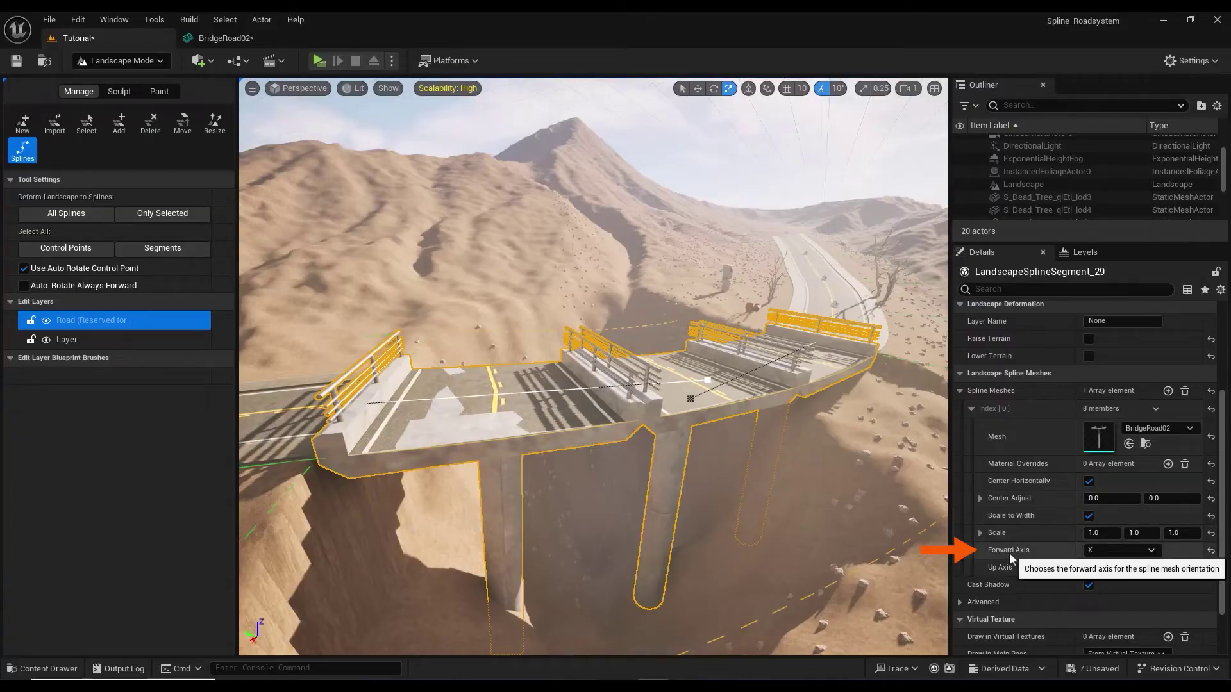
Step: Set the bridge's Forward Axis to Y, trying Up Axis Y but undoing it to keep Z
{"action": "left_click", "coordinate": [1130, 553]}
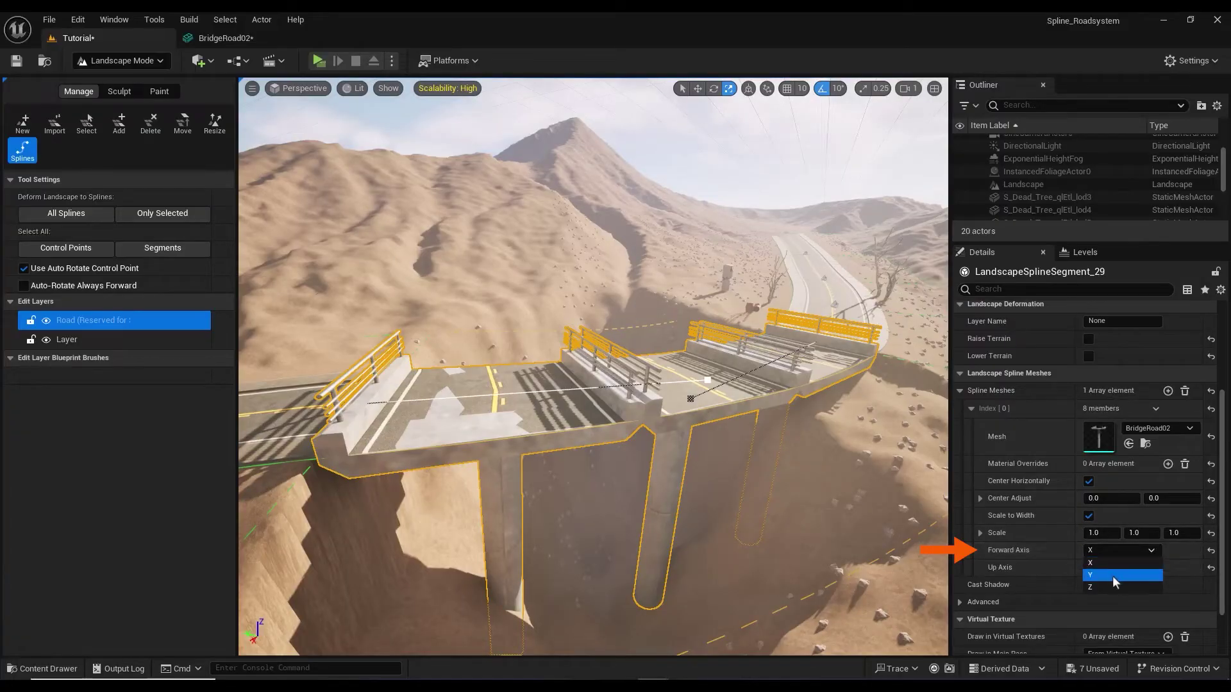
{"action": "left_click", "coordinate": [1112, 576]}
{"action": "left_click", "coordinate": [1109, 565]}
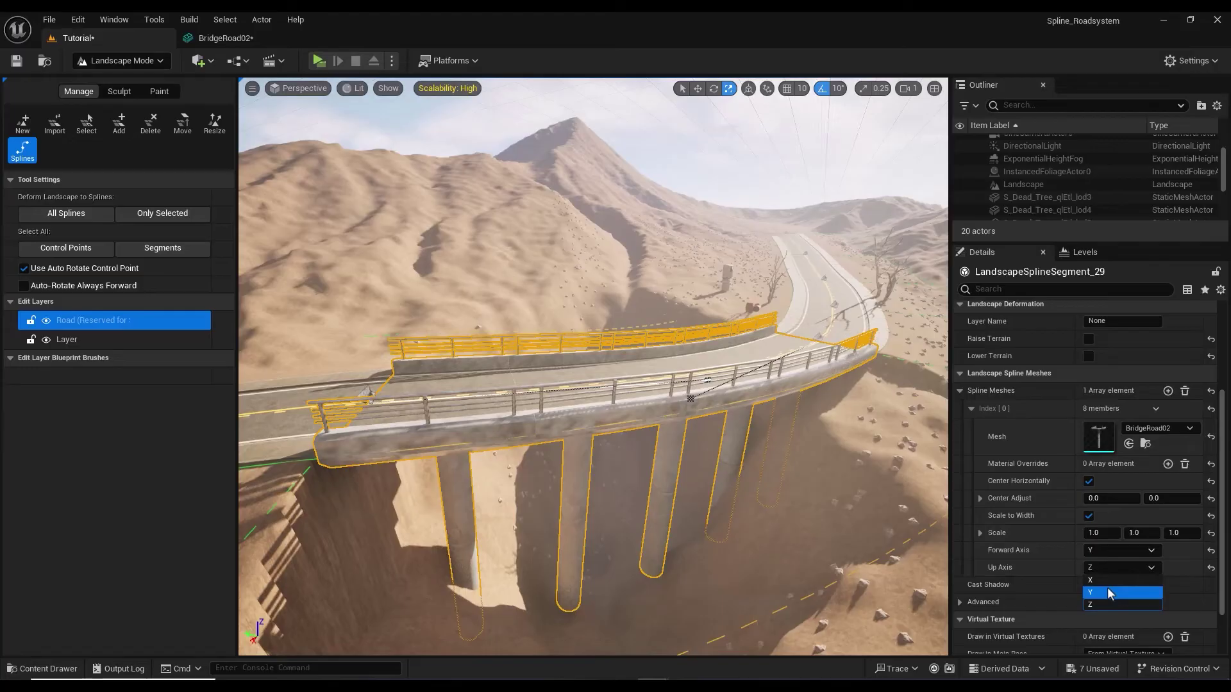
{"action": "left_click", "coordinate": [1108, 588]}
{"action": "key", "text": "ctrl+z"}
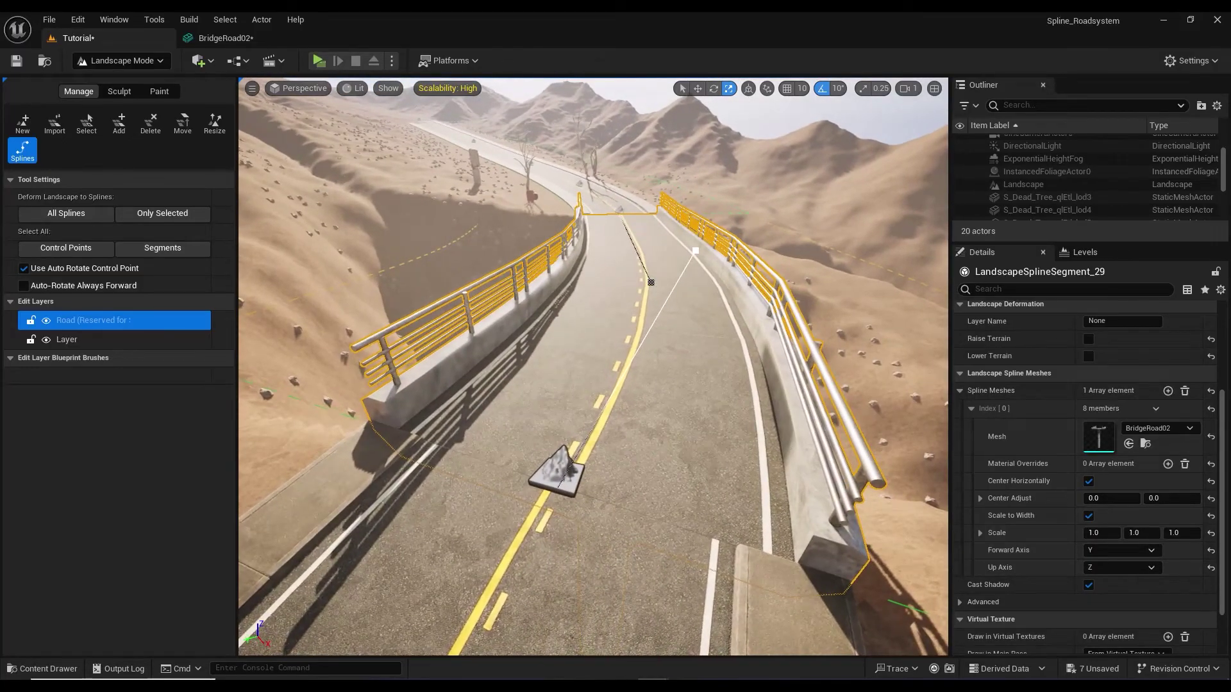
{"action": "scroll", "coordinate": [1044, 500], "scroll_direction": "up", "scroll_amount": 2}
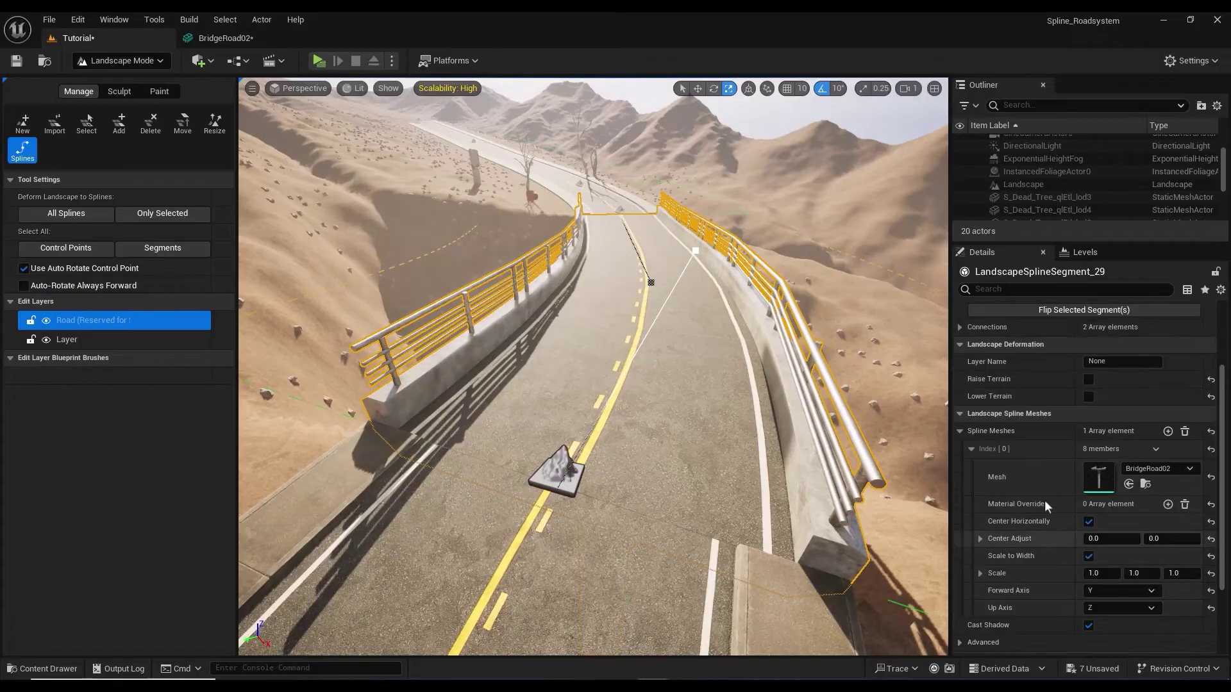
{"action": "scroll", "coordinate": [1045, 500], "scroll_direction": "up", "scroll_amount": 1}
Step: Flip the selected bridge spline segment so its direction is reversed
{"action": "left_click", "coordinate": [1080, 412]}
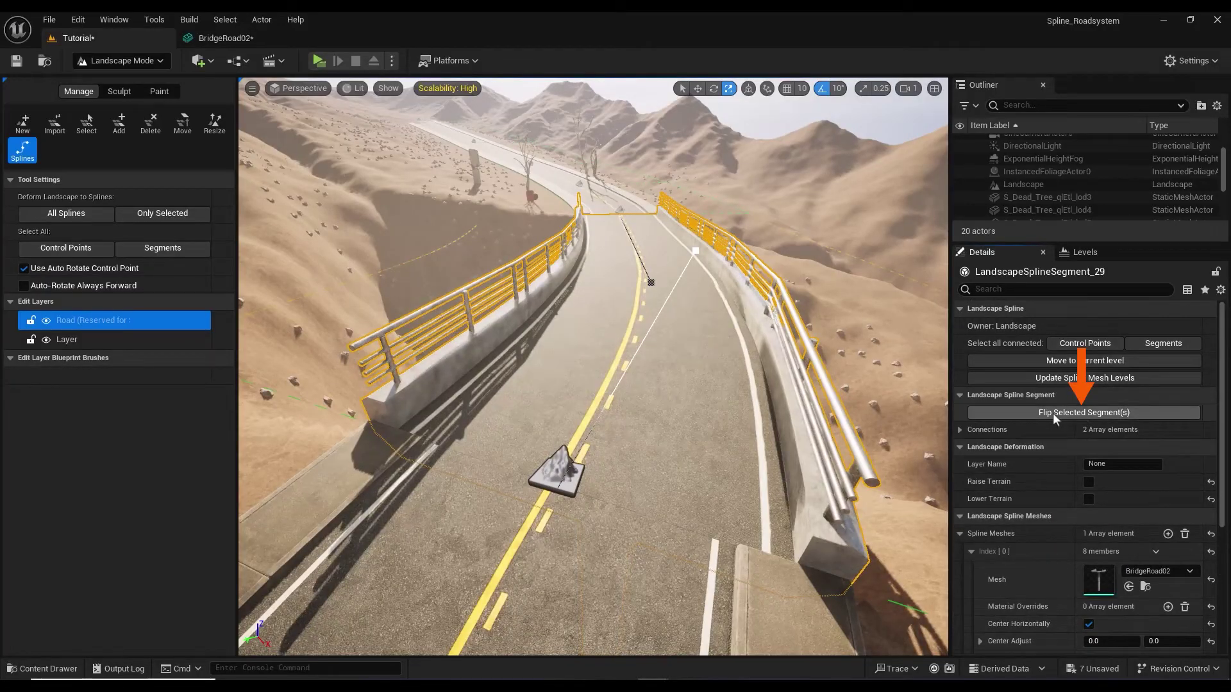
{"action": "scroll", "coordinate": [1007, 593], "scroll_direction": "down", "scroll_amount": 1}
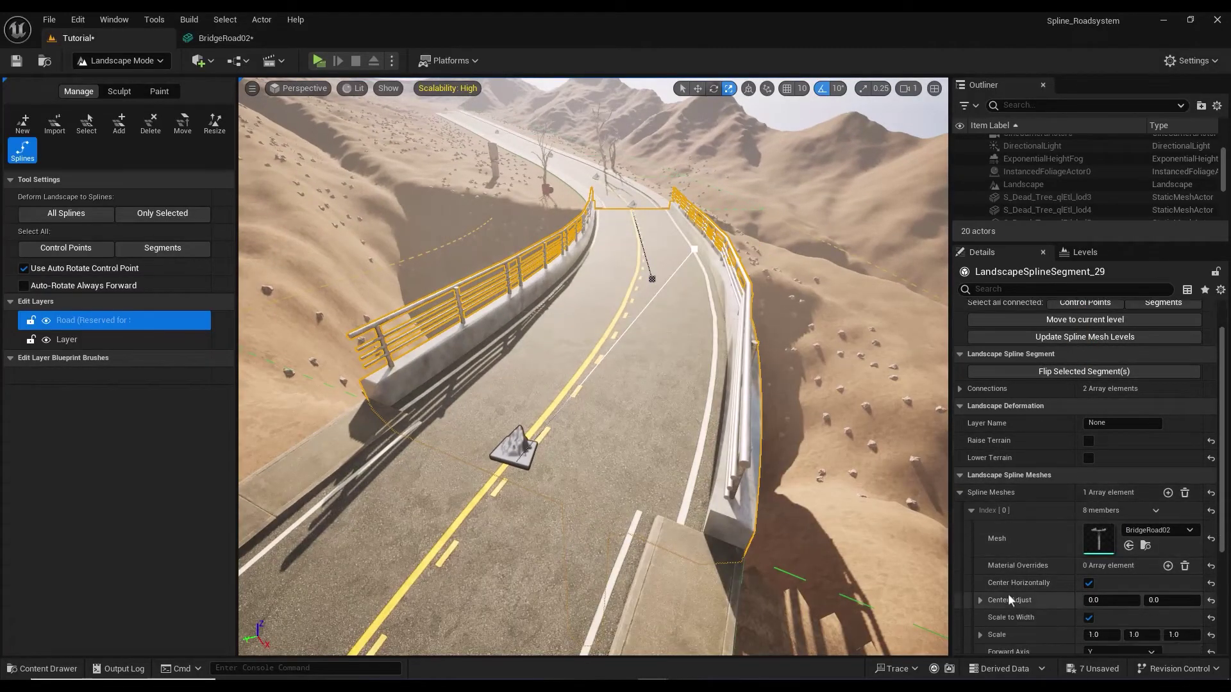
{"action": "scroll", "coordinate": [1009, 593], "scroll_direction": "down", "scroll_amount": 2}
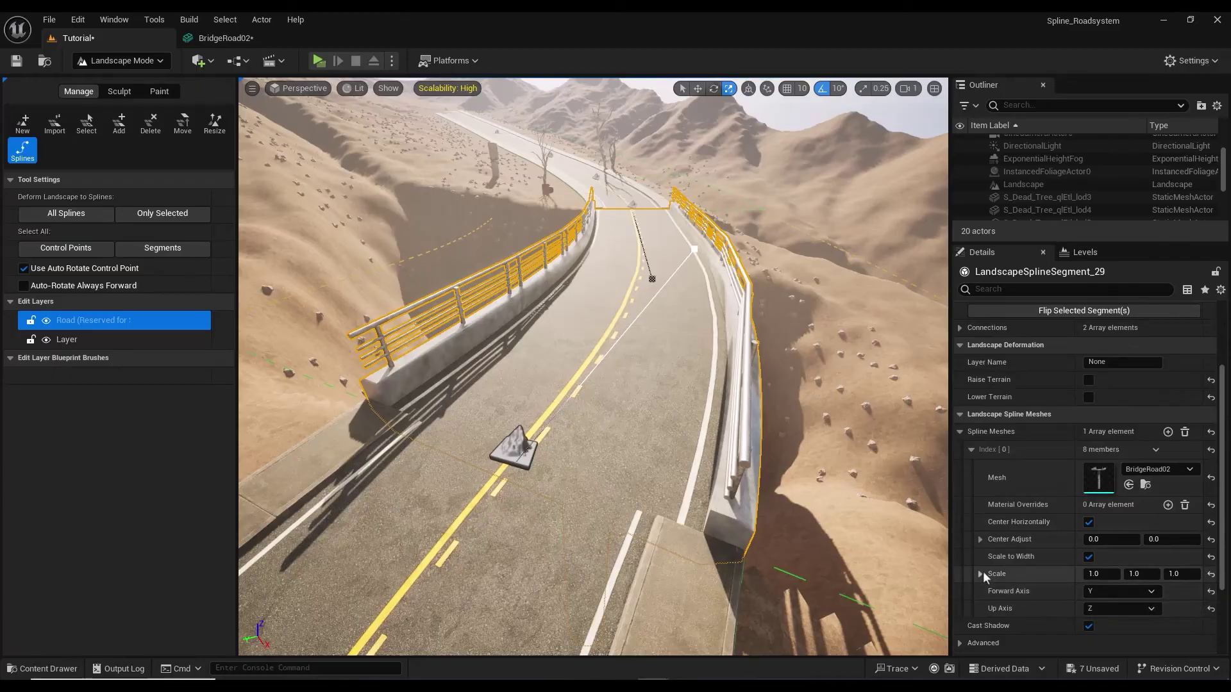